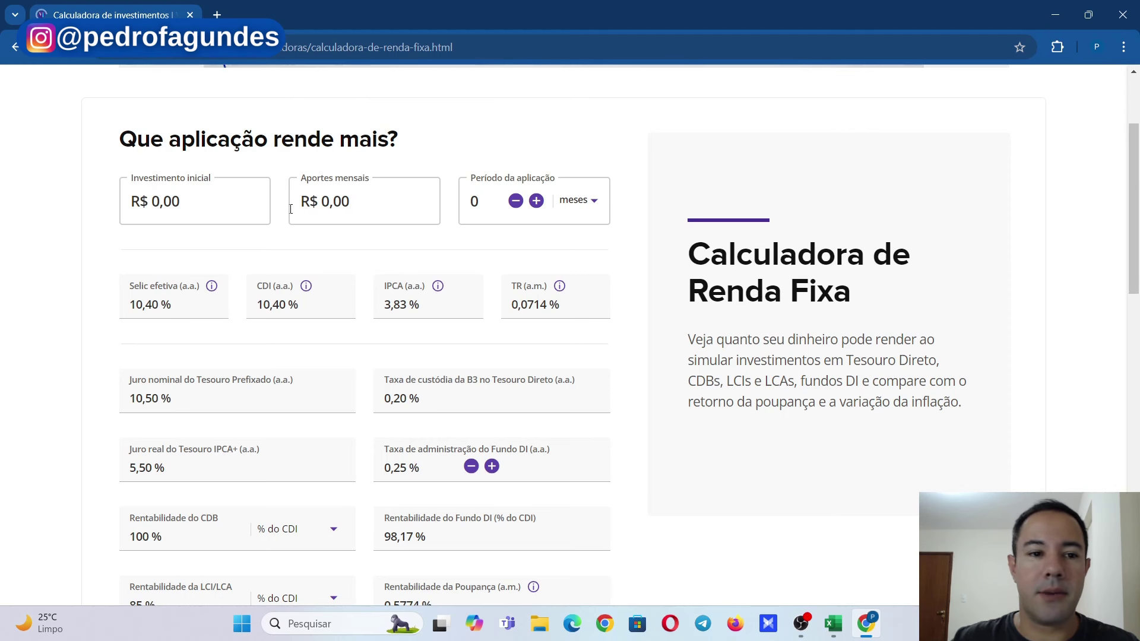
Set the initial investment to R$ 100.000 and the application period to 1 year
left_click(256, 205)
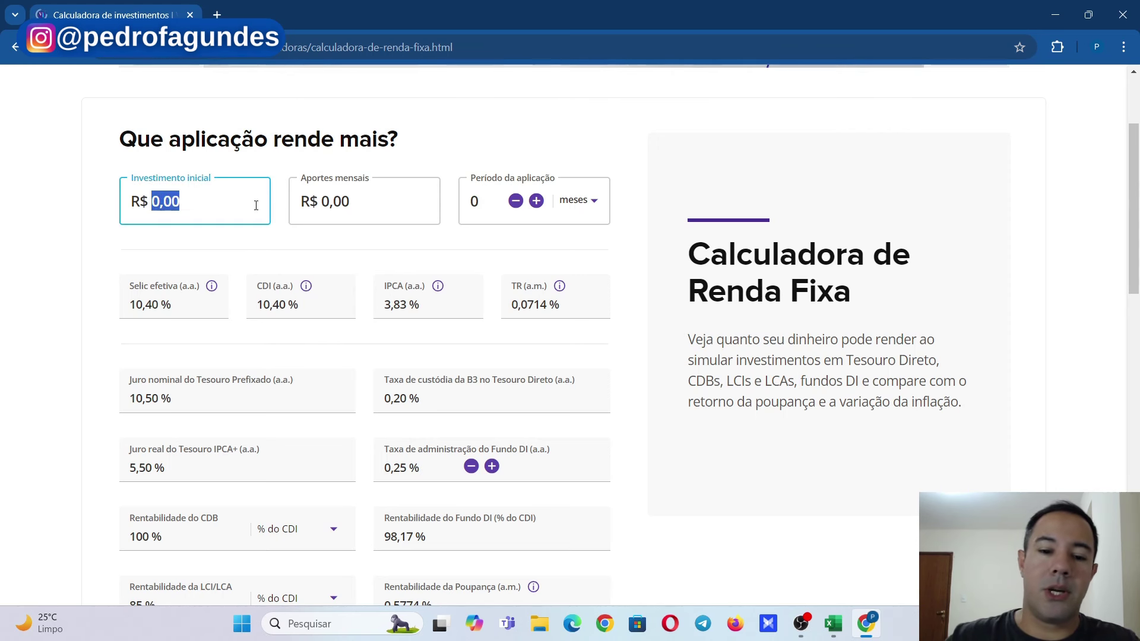
type("100.000")
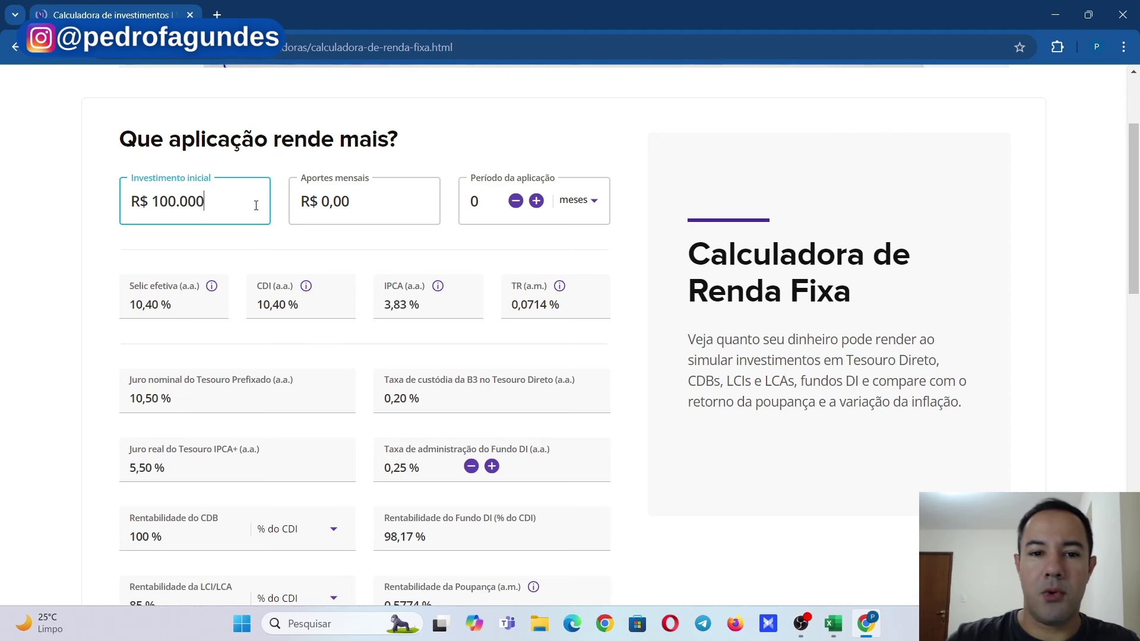
left_click(568, 202)
left_click(571, 230)
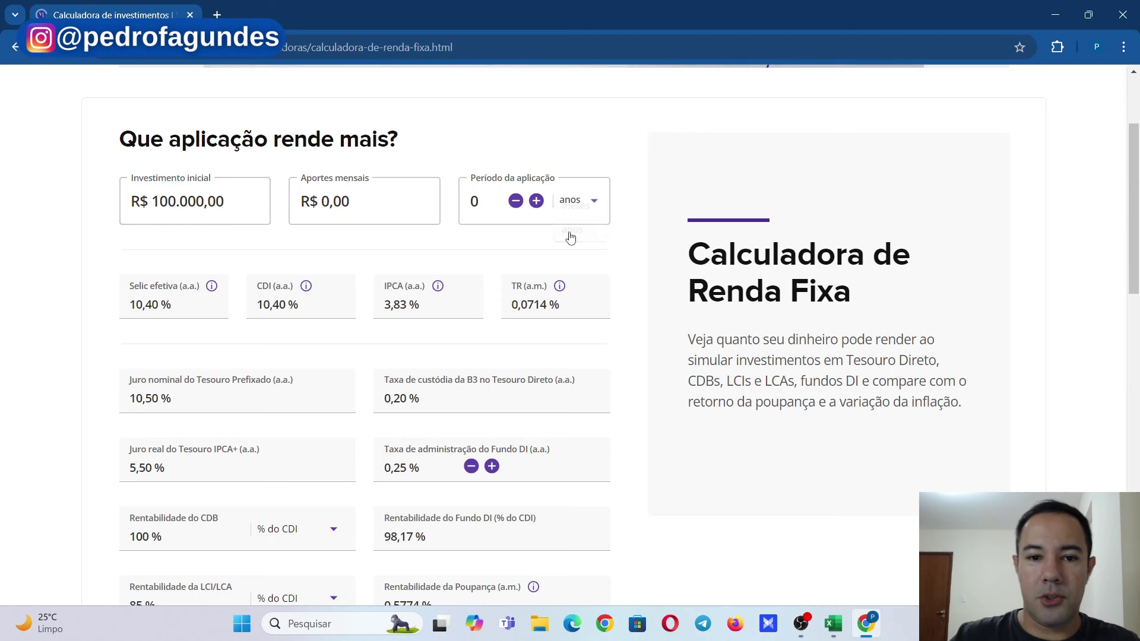
left_click(536, 201)
Set the LCI/LCA yield to 95% of the CDI
scroll(330, 370, "down", 1)
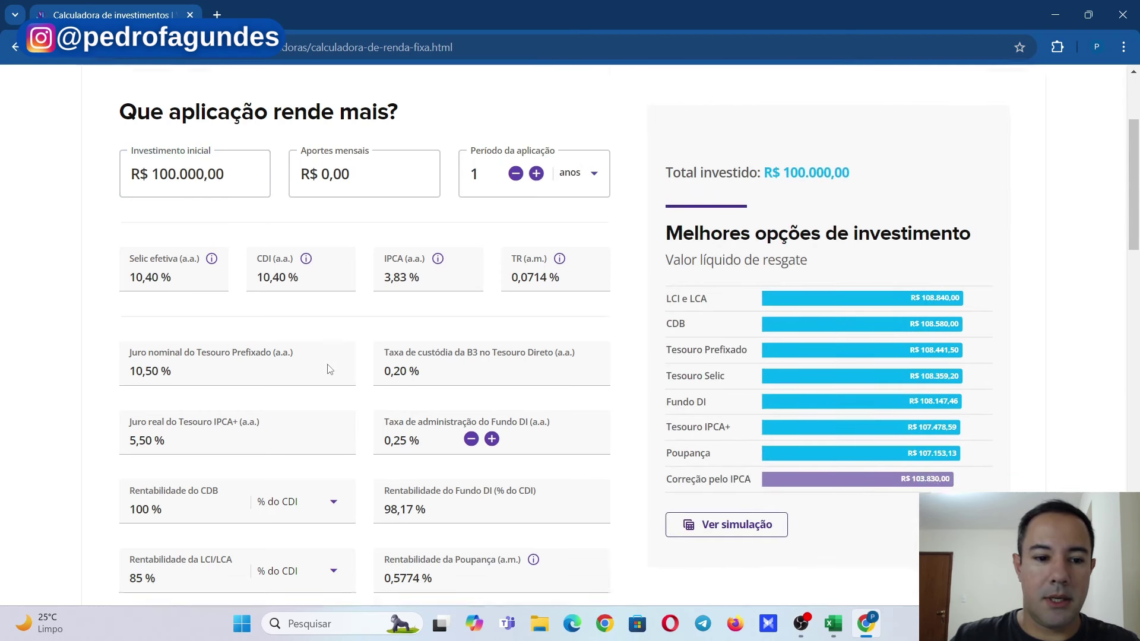
scroll(330, 369, "down", 2)
left_click(196, 467)
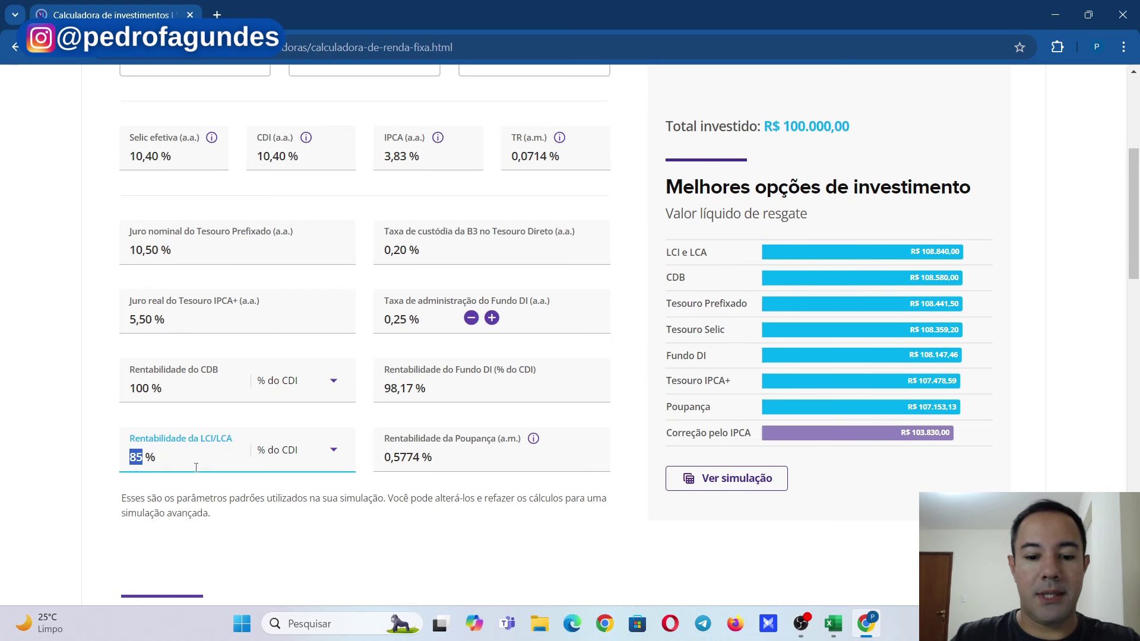
type("95")
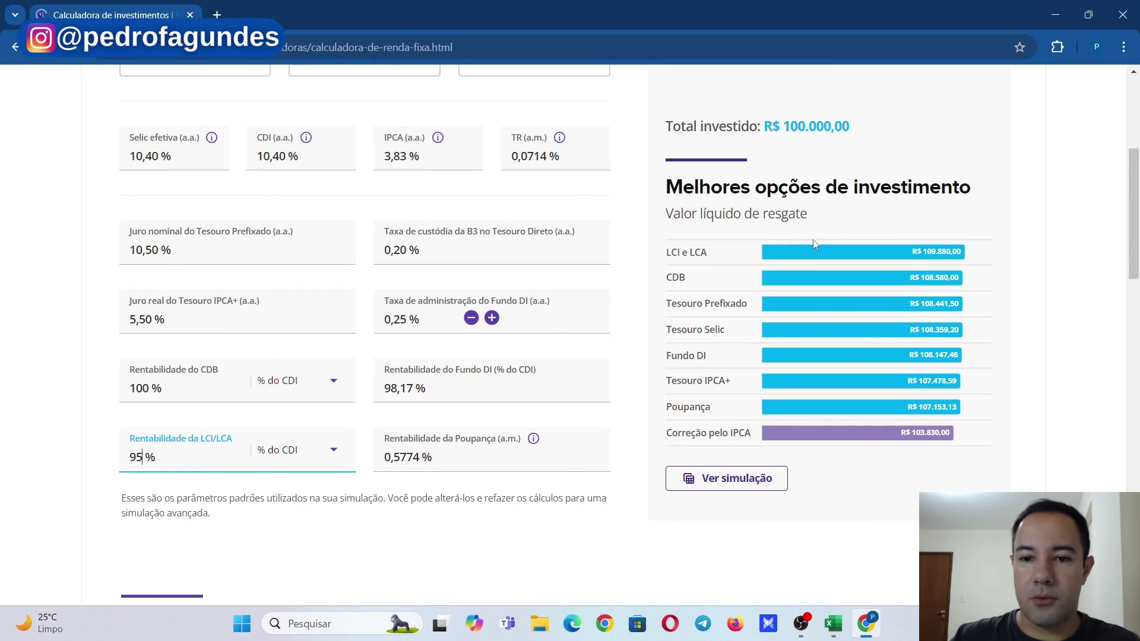
Switch to the Excel spreadsheet and enter the LCI/LCA net redemption value 109880 as Valor Final in cell D6
mouse_move(816, 245)
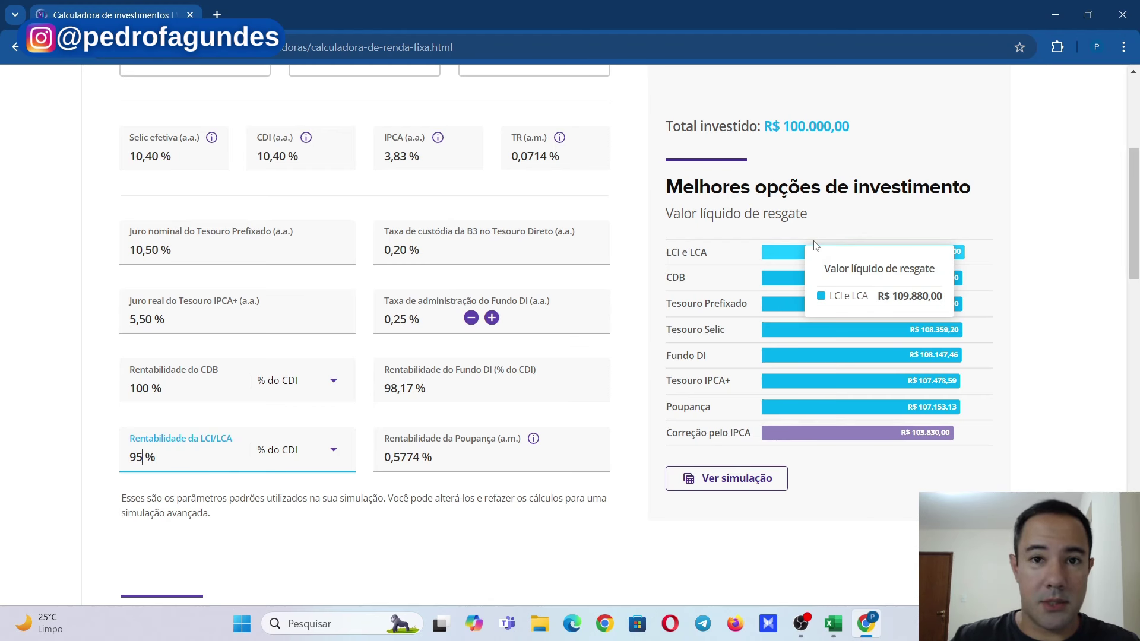
key("alt+Tab")
type("10")
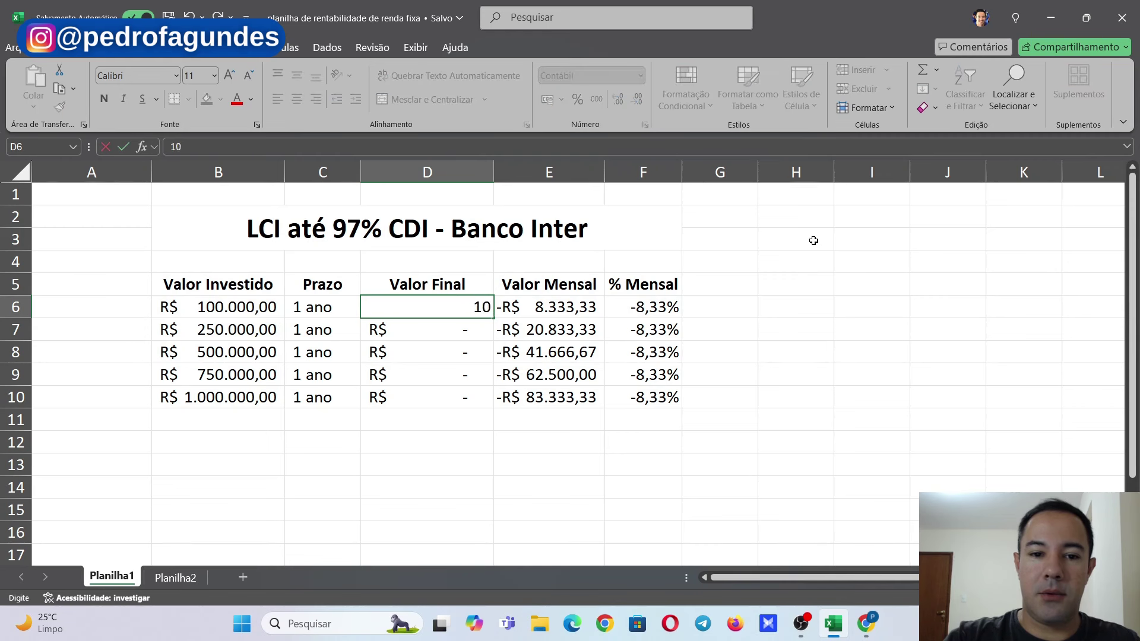
type("9880")
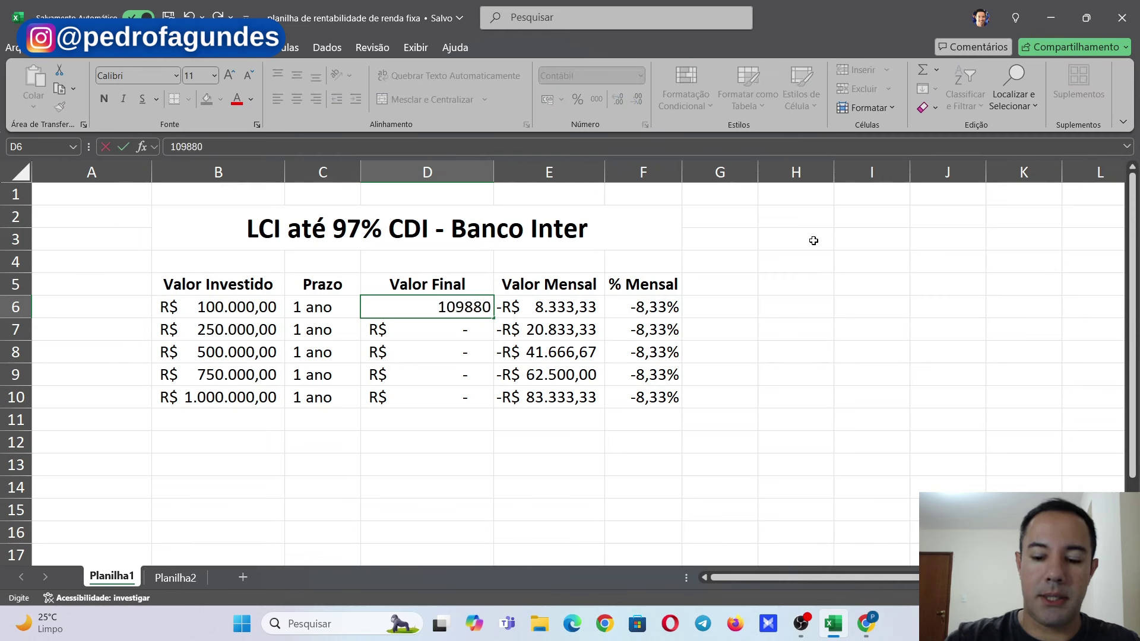
key("Return")
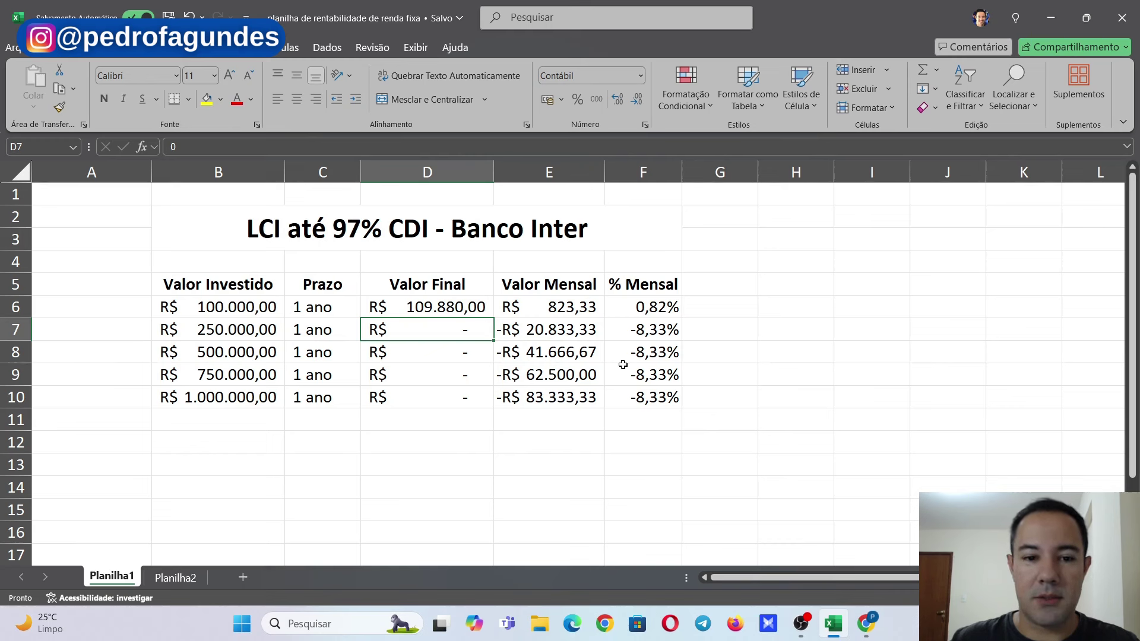
Switch to the fixed-income calculator in Chrome and set an initial investment of R$ 250.000 for a period of 1 year
key("alt+Tab")
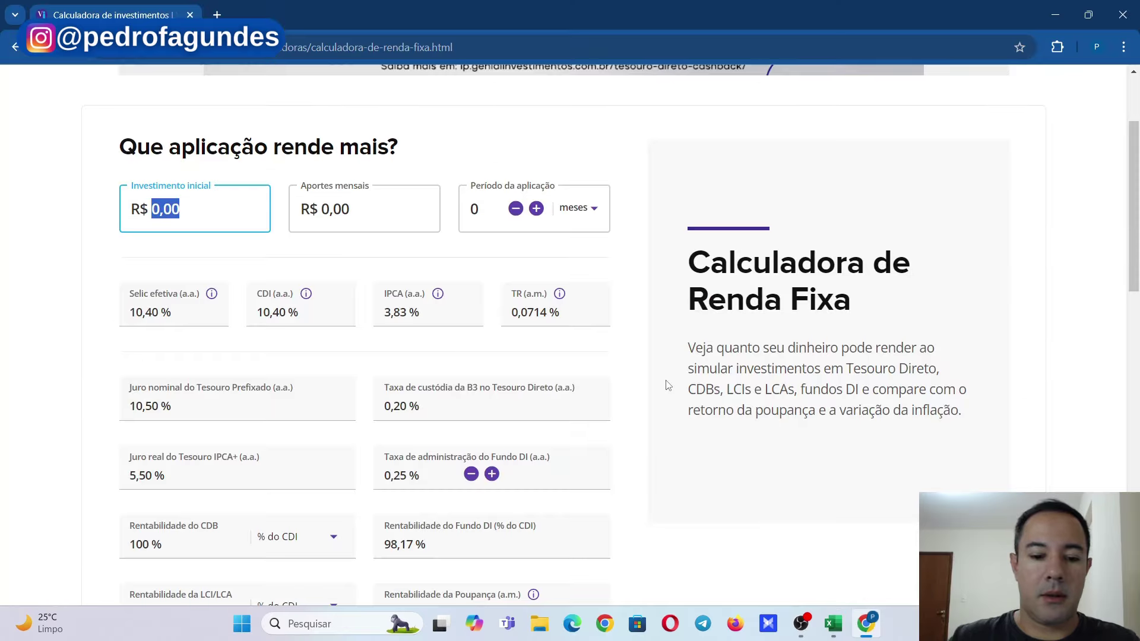
type("250.00")
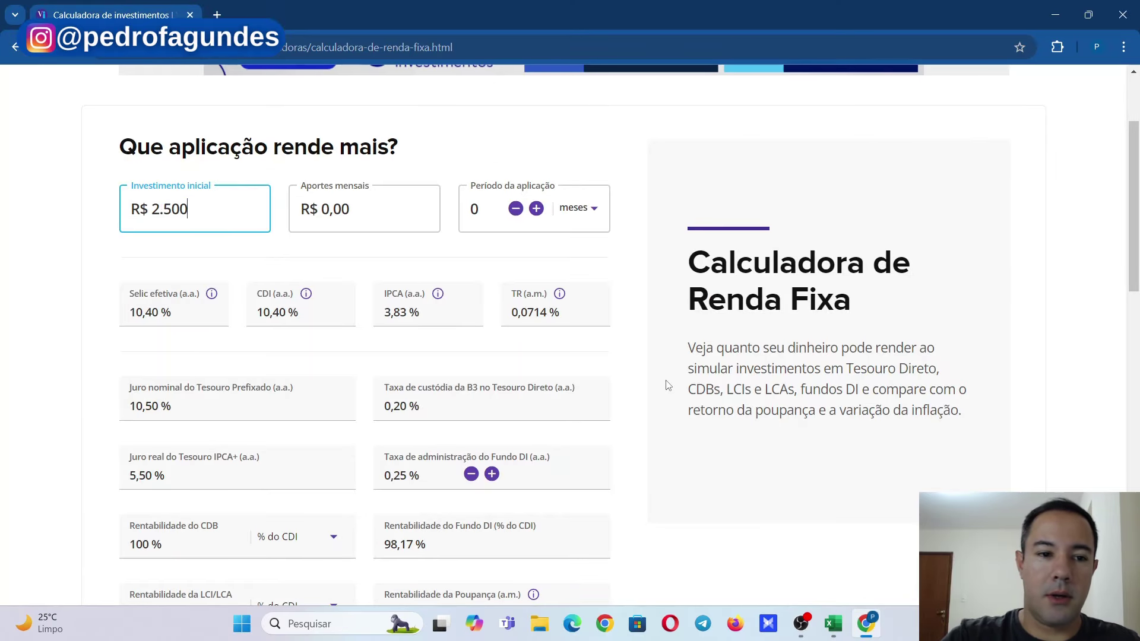
type("0")
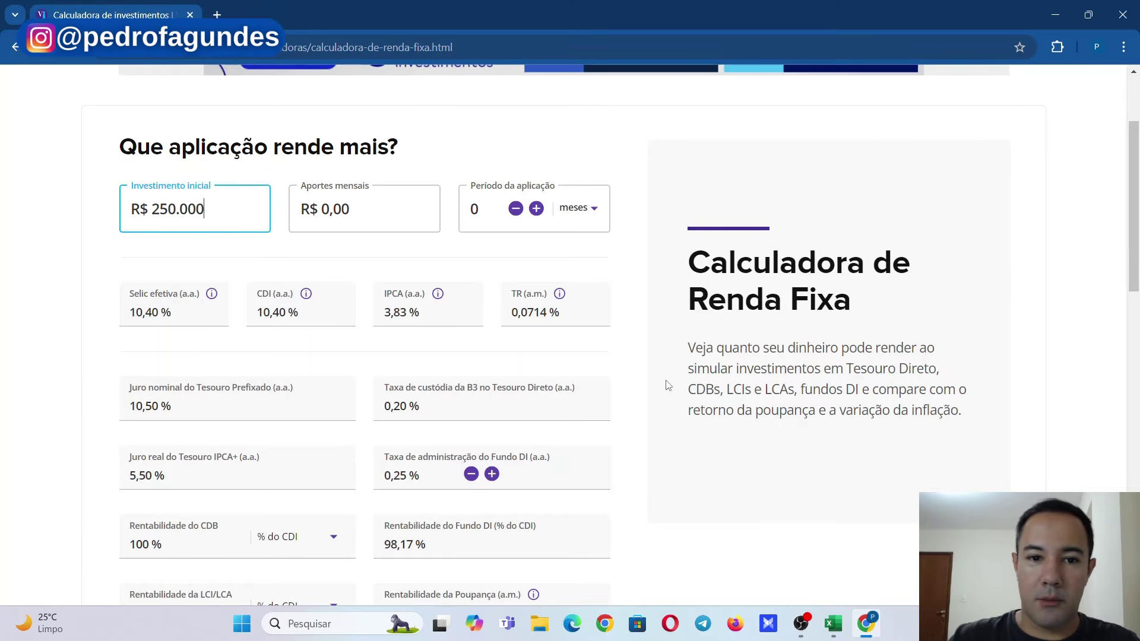
left_click(591, 216)
left_click(567, 232)
left_click(535, 208)
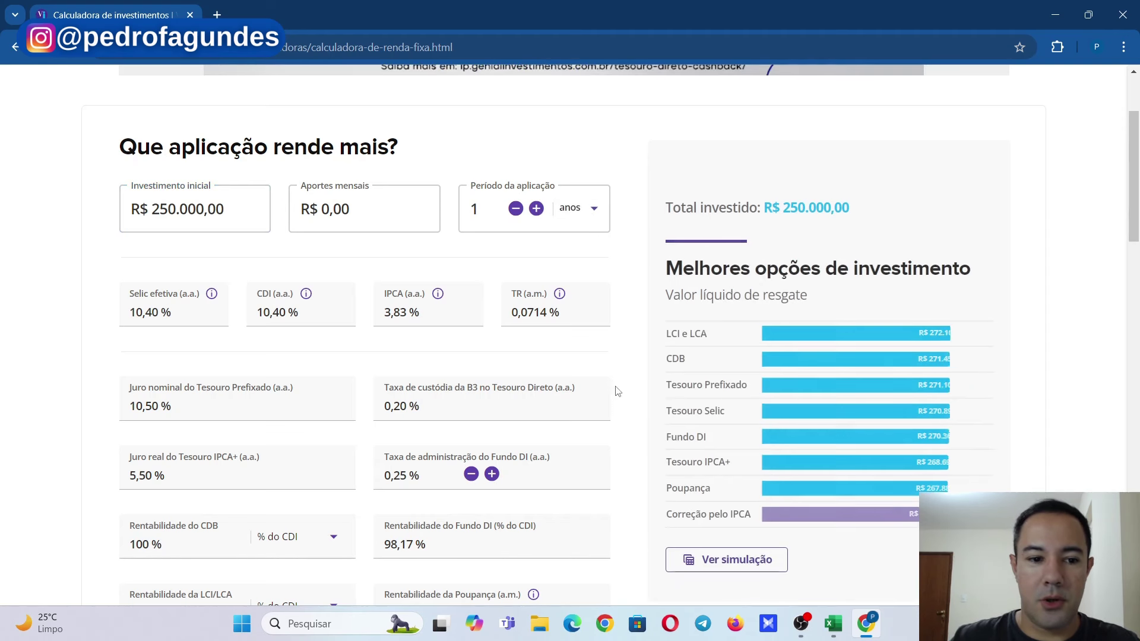
Set the LCI/LCA yield to 95,5% of the CDI
scroll(608, 380, "down", 3)
left_click(175, 464)
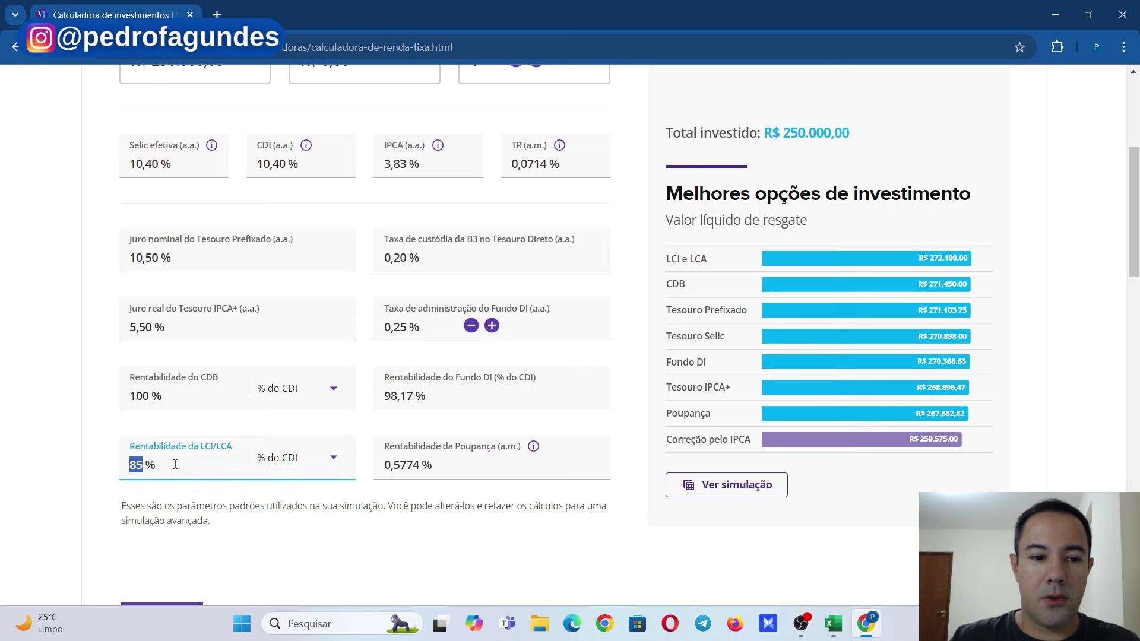
type("95,")
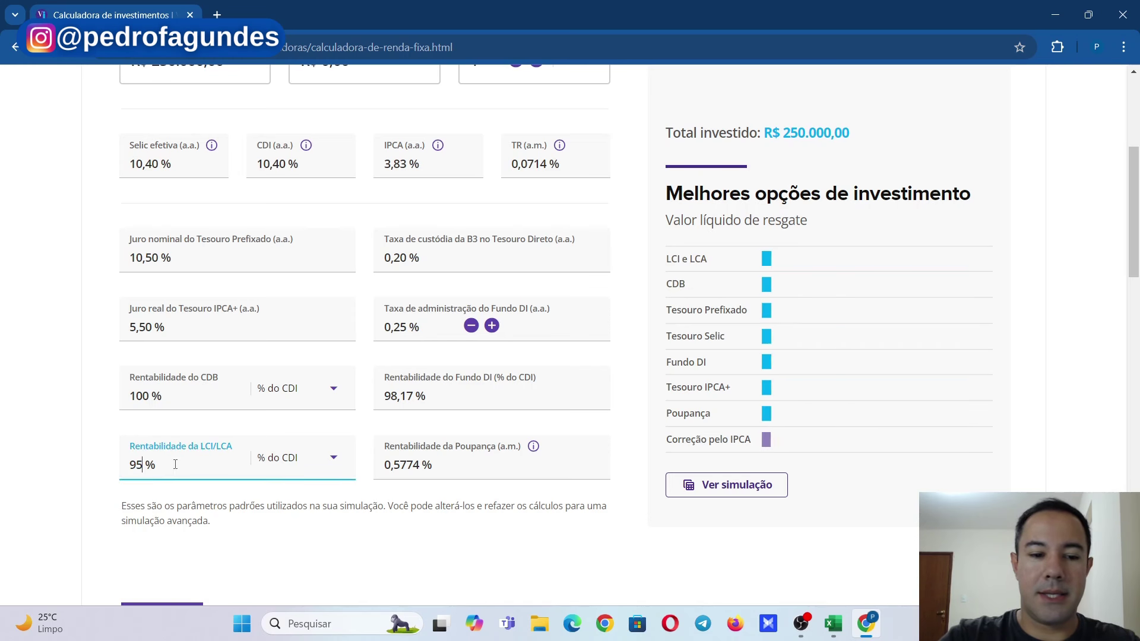
type("5")
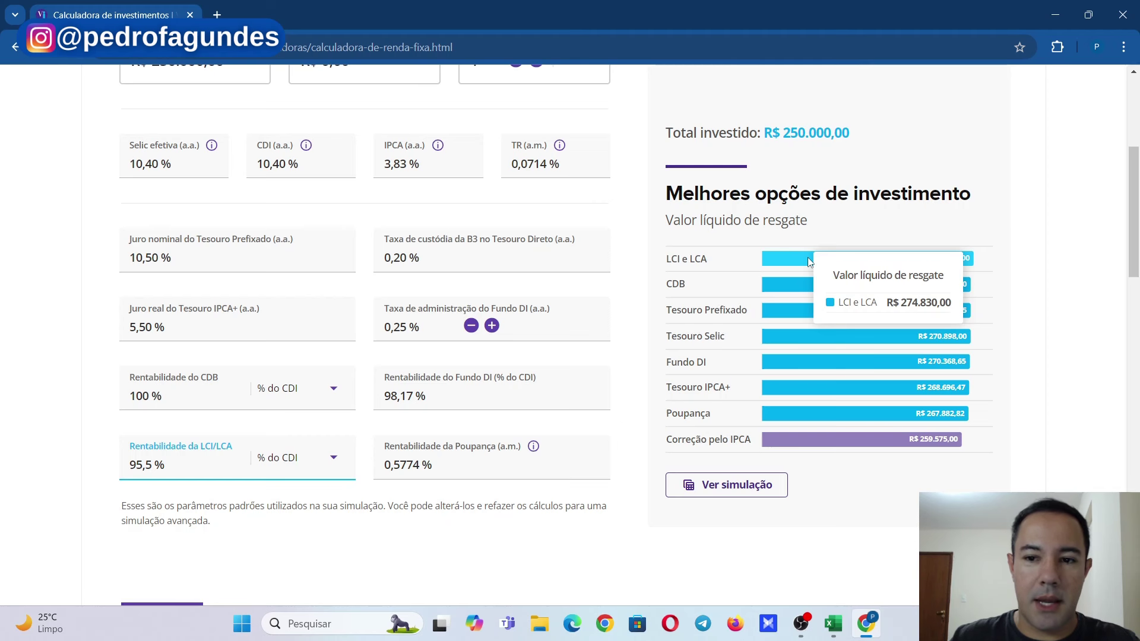
Switch to the Excel spreadsheet and enter 274.830 as Valor Final for the R$ 250.000 investment in cell D7
key("alt+Tab")
type("74.830")
key("Tab")
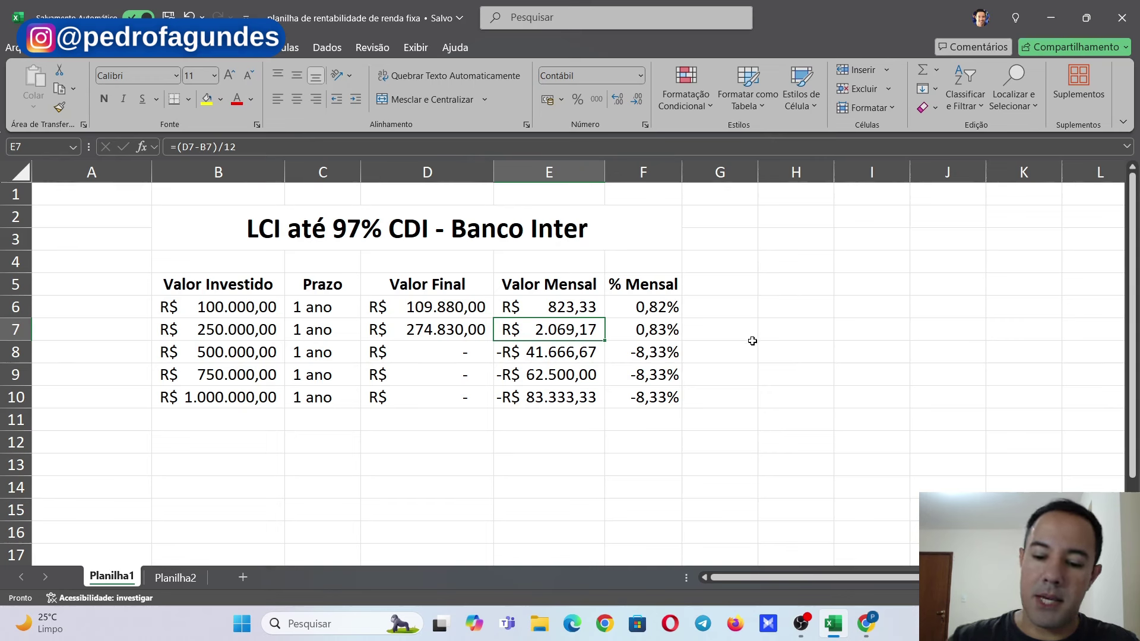
key("Right")
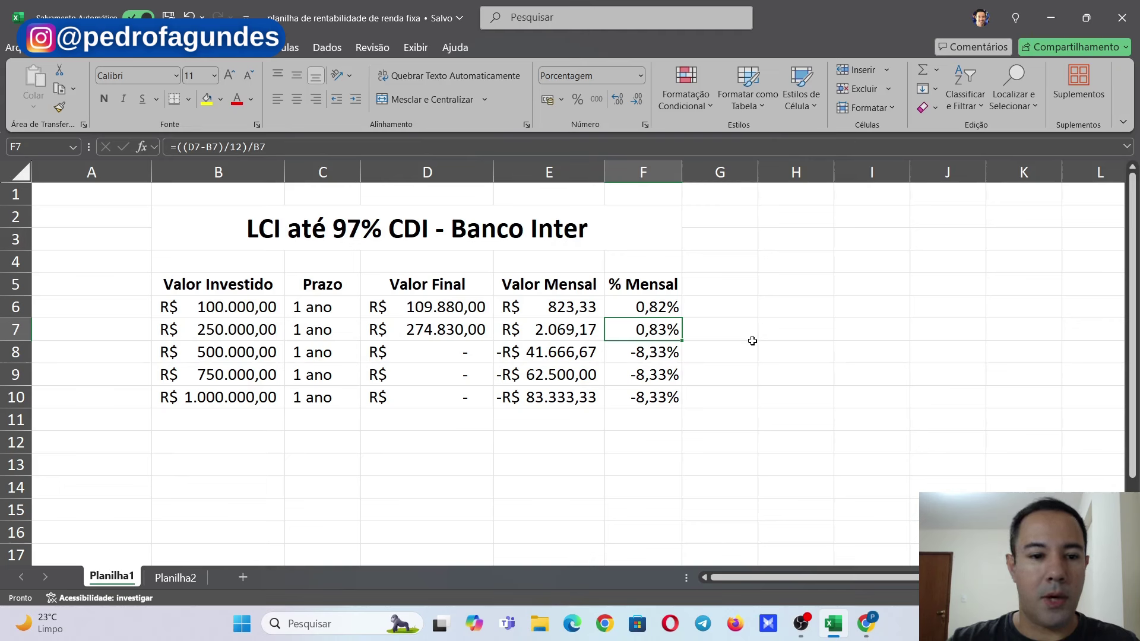
Label the first three investment rows with their CDI percentages in column A: 95% in A6, 95,5% in A7 and 96% in A8
key("Left")
key("Left")
key("Left")
key("Left")
key("Left")
key("Up")
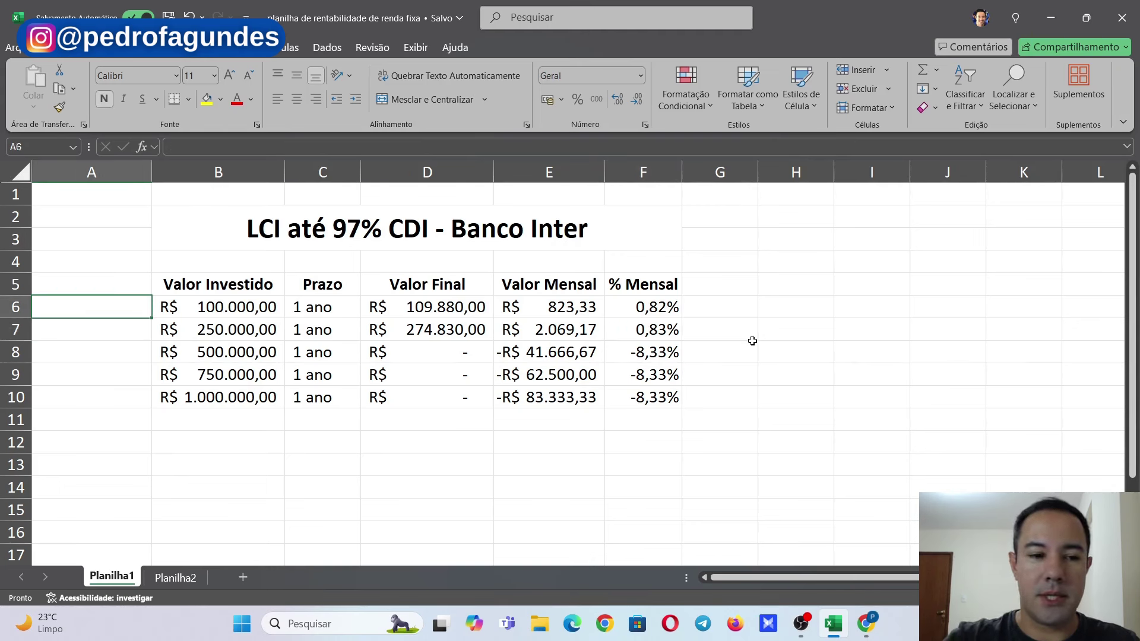
type("95%")
key("Return")
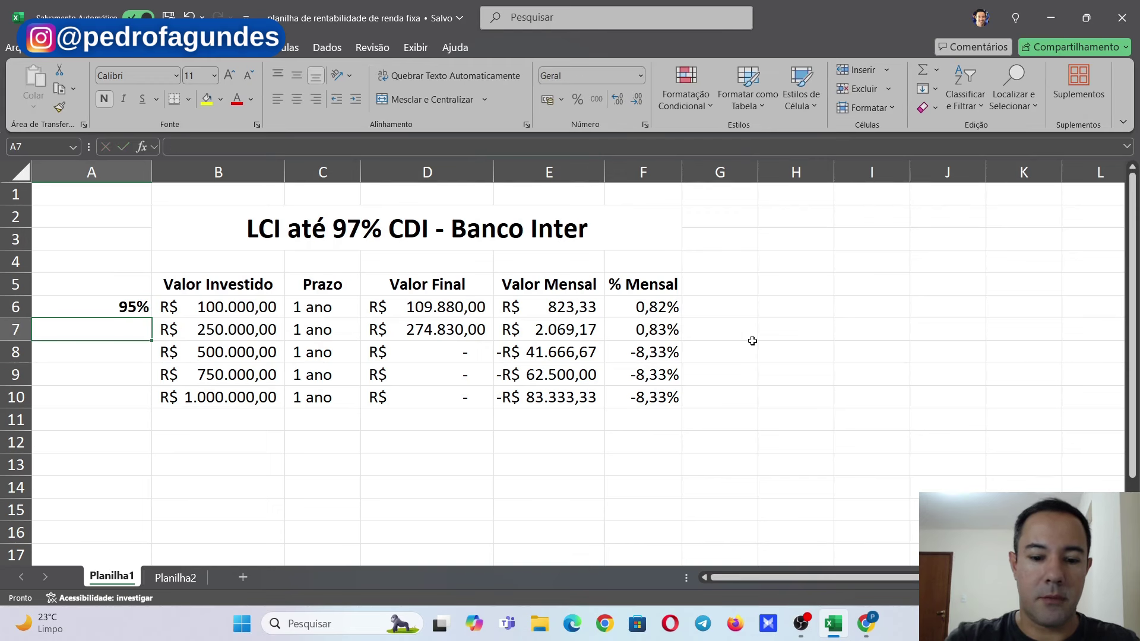
type("95,5")
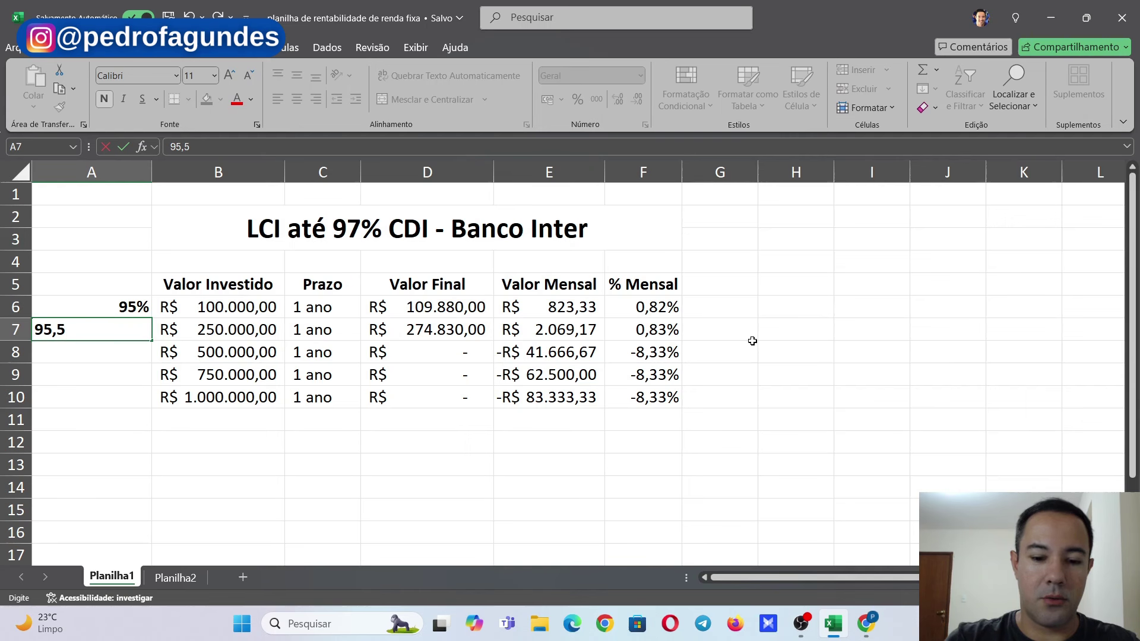
type("%")
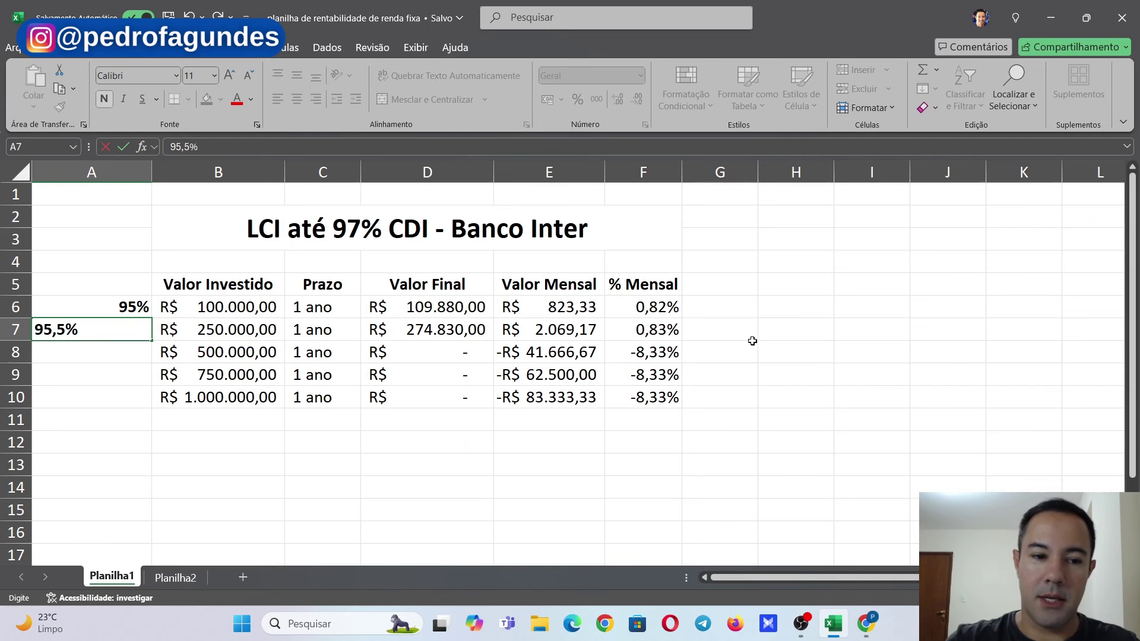
key("Return")
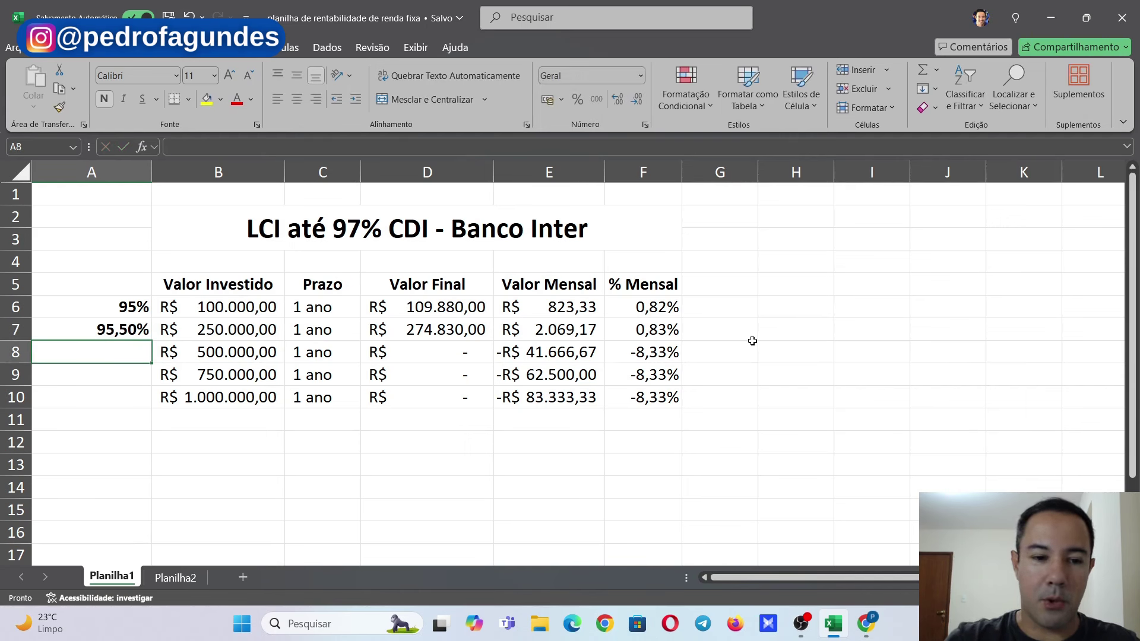
type("96")
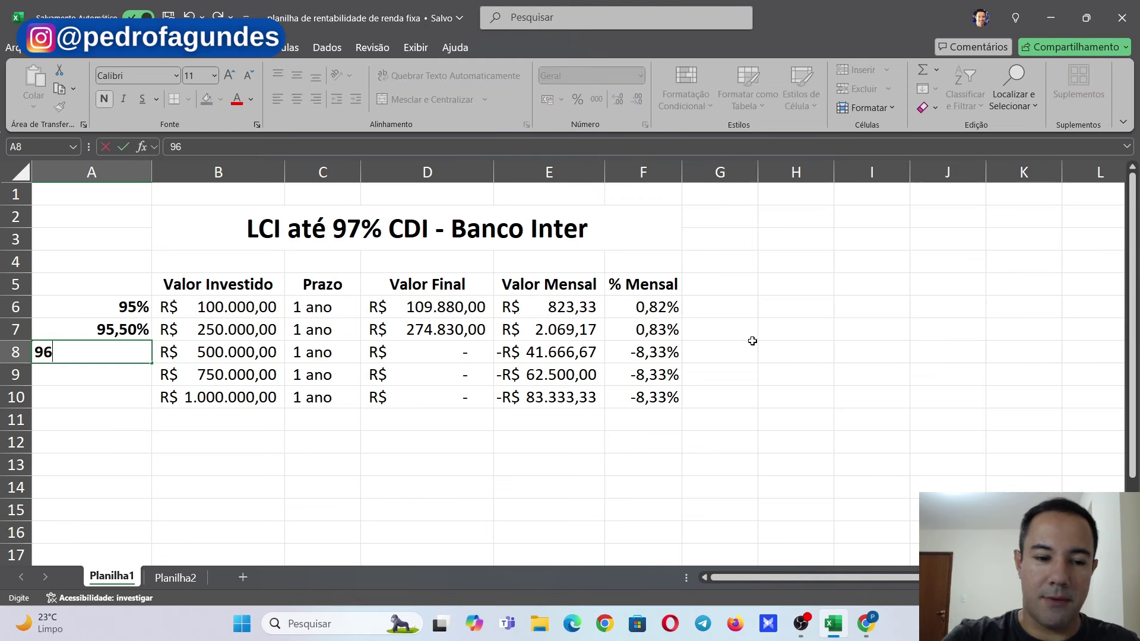
type("%")
key("Tab")
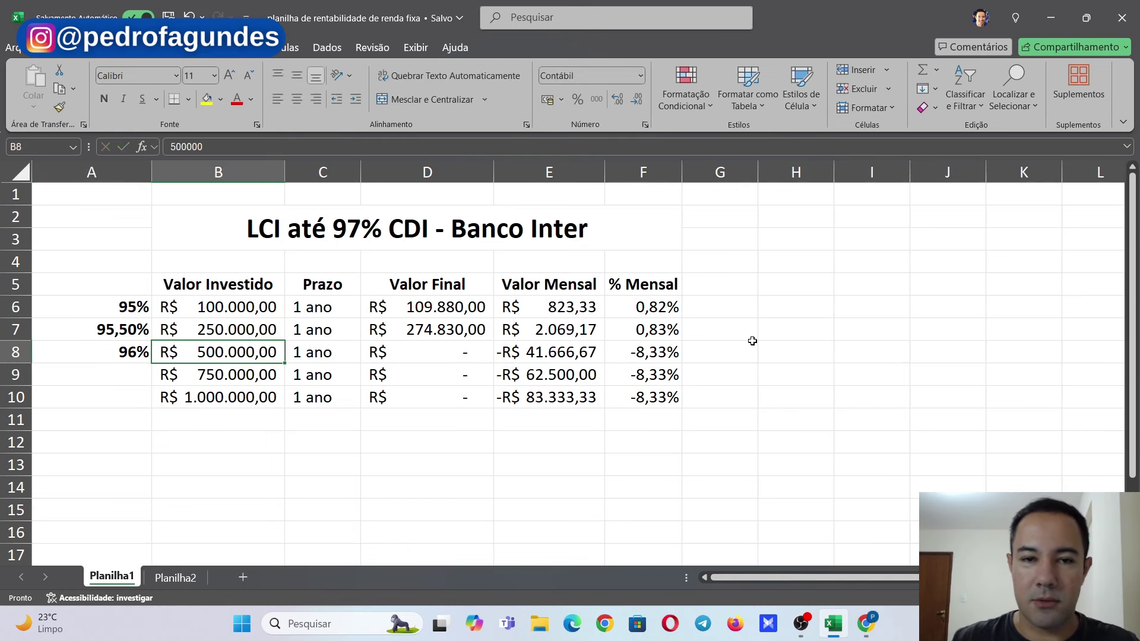
Switch to the fixed-income calculator in Chrome and set an initial investment of R$ 500.000 for a period of 1 year
key("alt+Tab")
type("500.000")
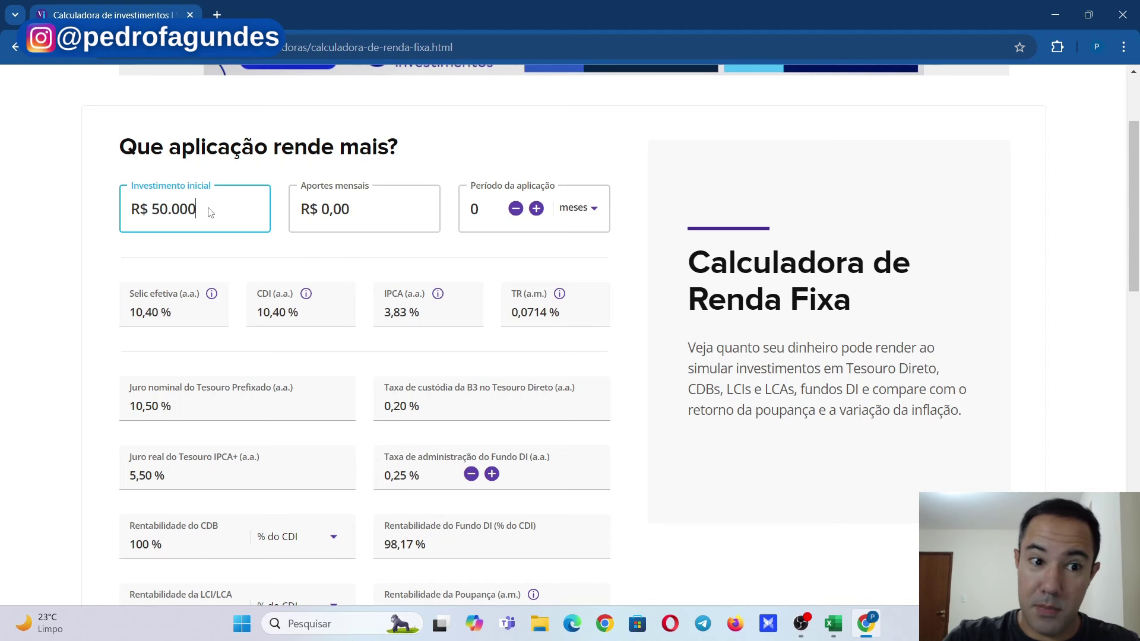
left_click(567, 208)
left_click(563, 224)
left_click(536, 209)
Set the LCI/LCA yield to 96% of the CDI
scroll(291, 361, "down", 4)
left_click(209, 392)
type("96")
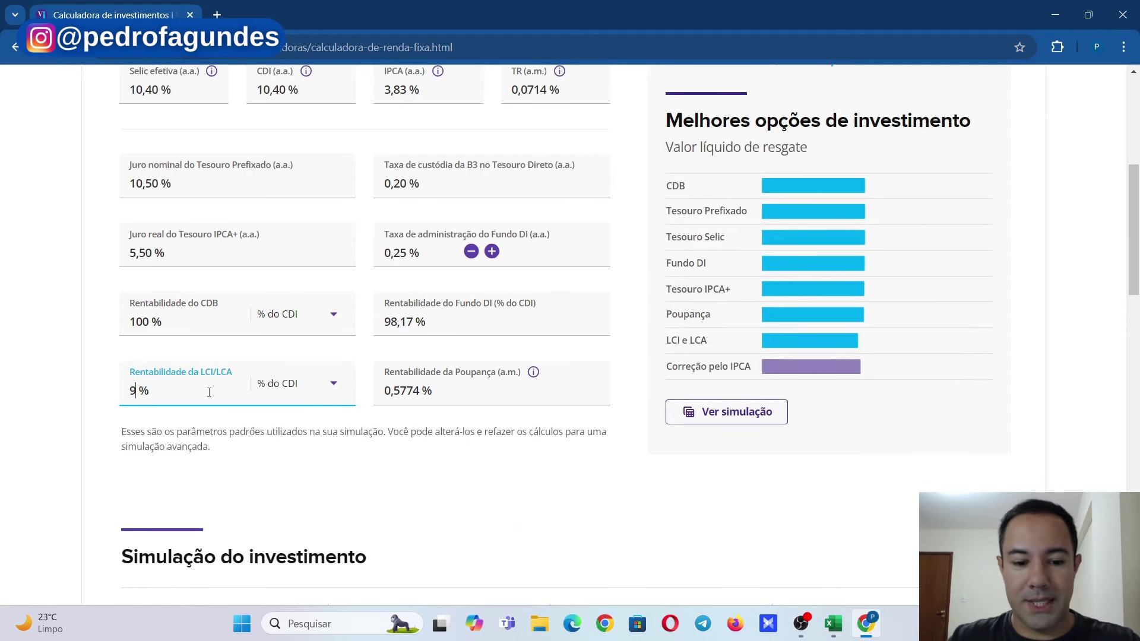
Switch to the Excel spreadsheet, enter 549920 as Valor Final in cell D8, and select the % Mensal cells F6:F8 for comparison
mouse_move(808, 189)
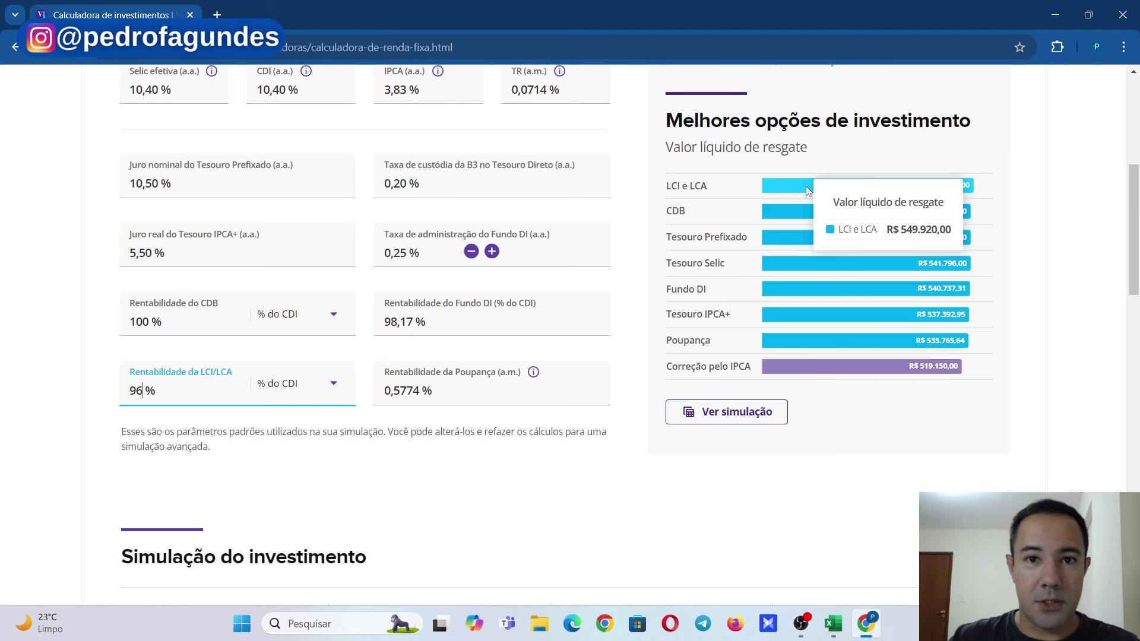
key("alt+Tab")
type("54")
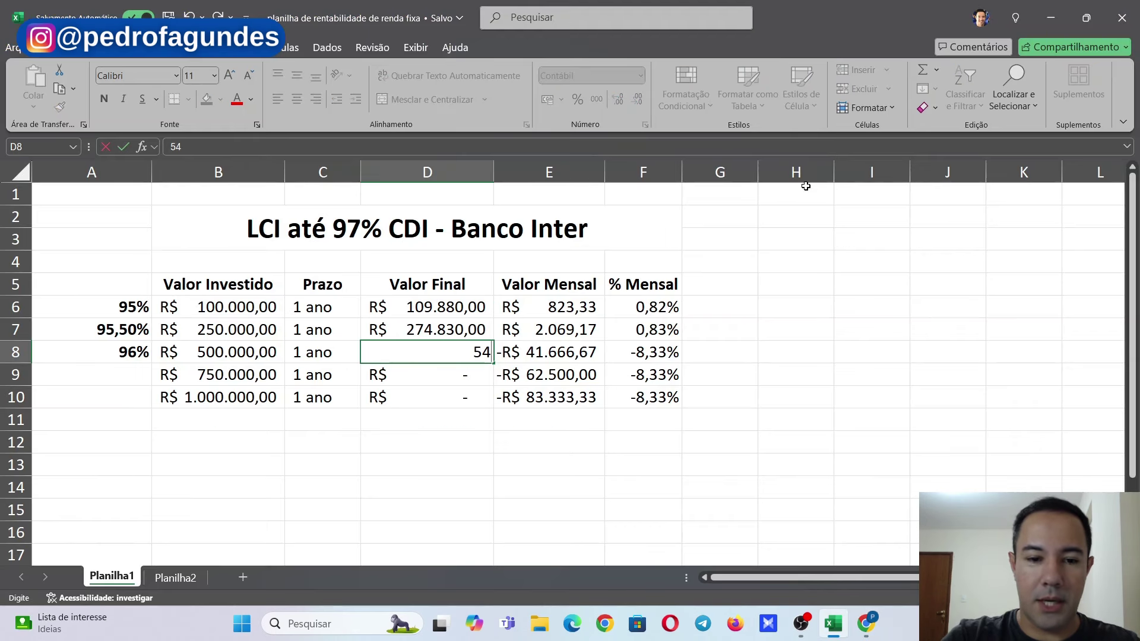
type("9920")
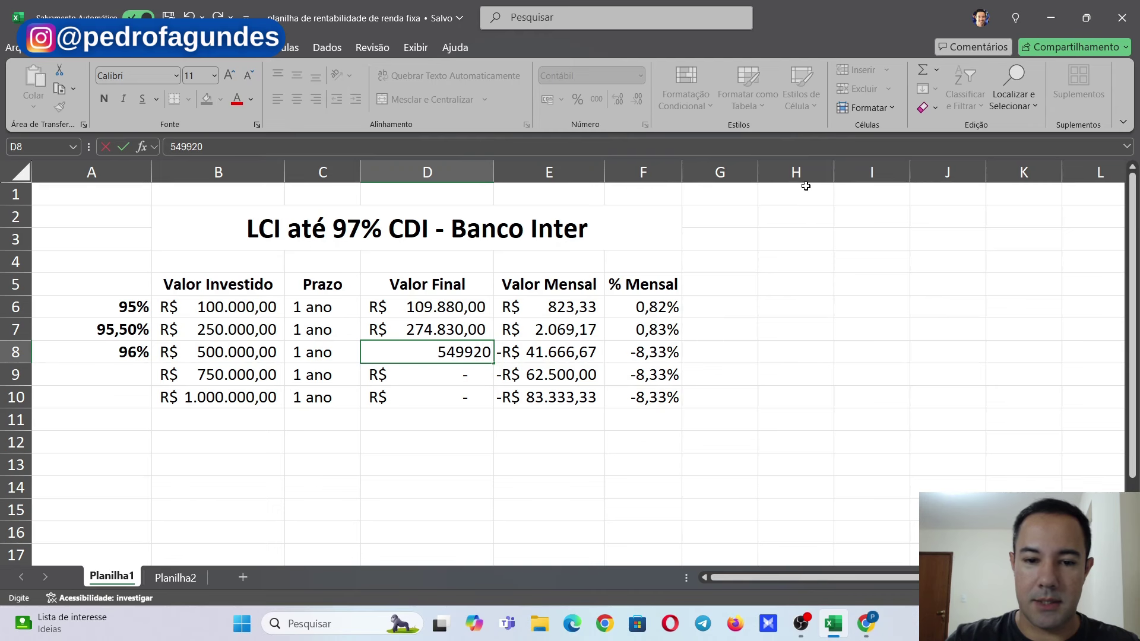
key("Tab")
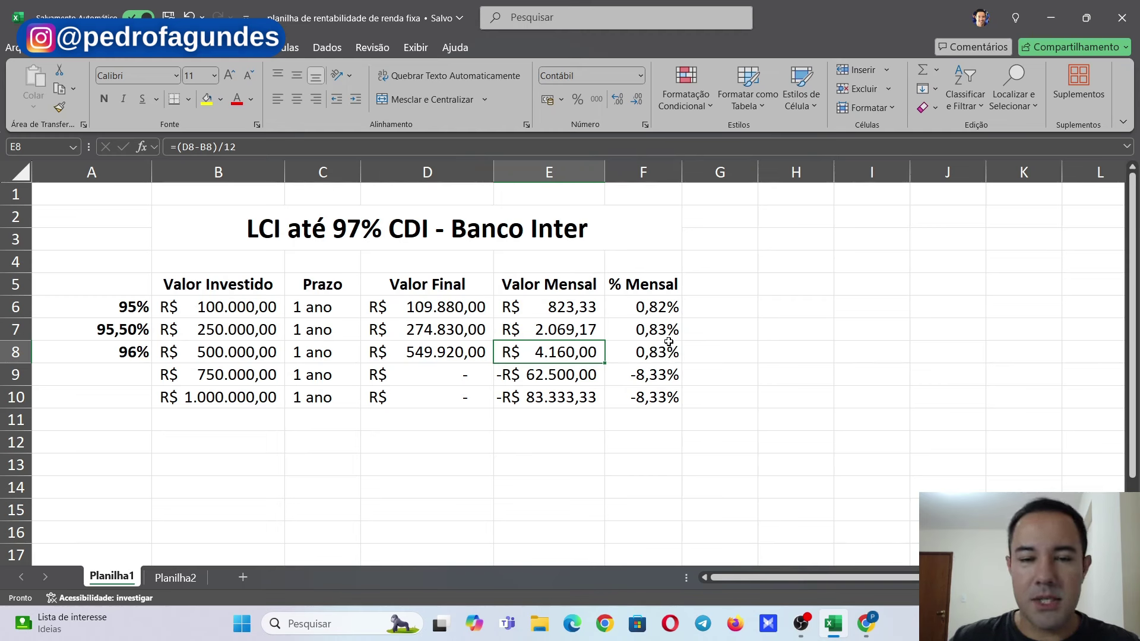
left_click_drag(649, 306, 650, 354)
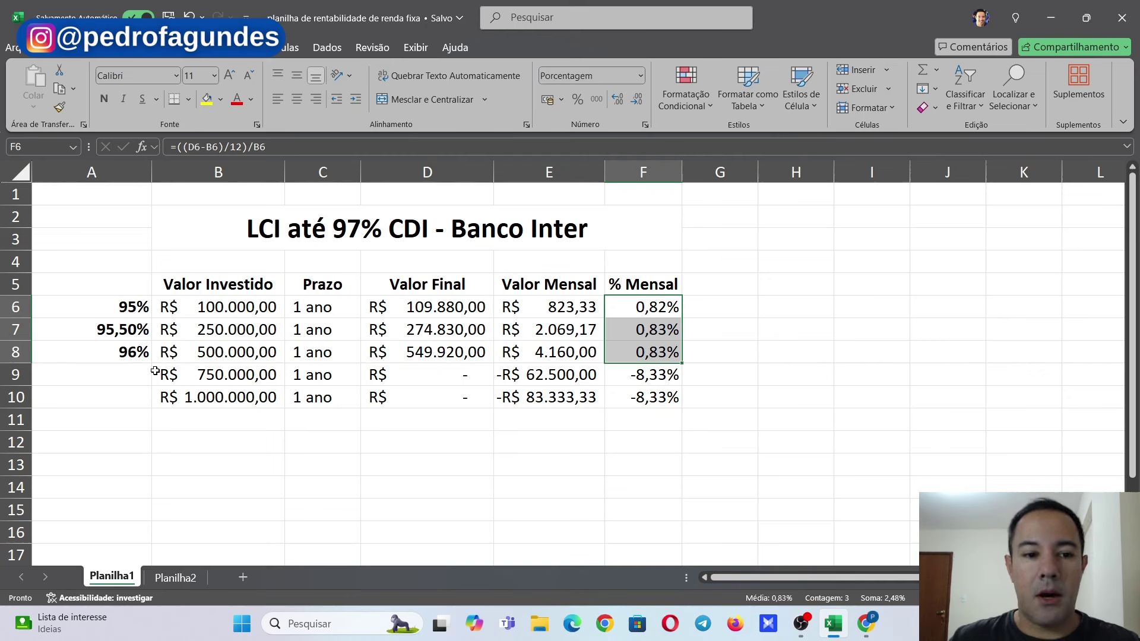
Label the R$ 750.000,00 investment row with its CDI percentage by entering 96,5% in cell A9
left_click(137, 378)
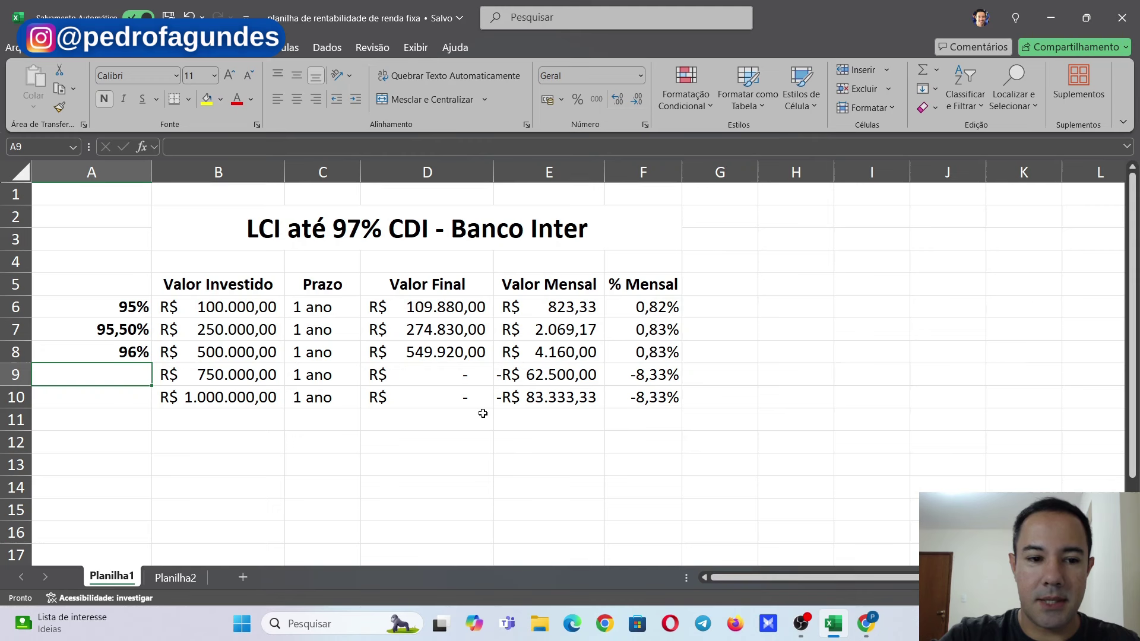
type("96")
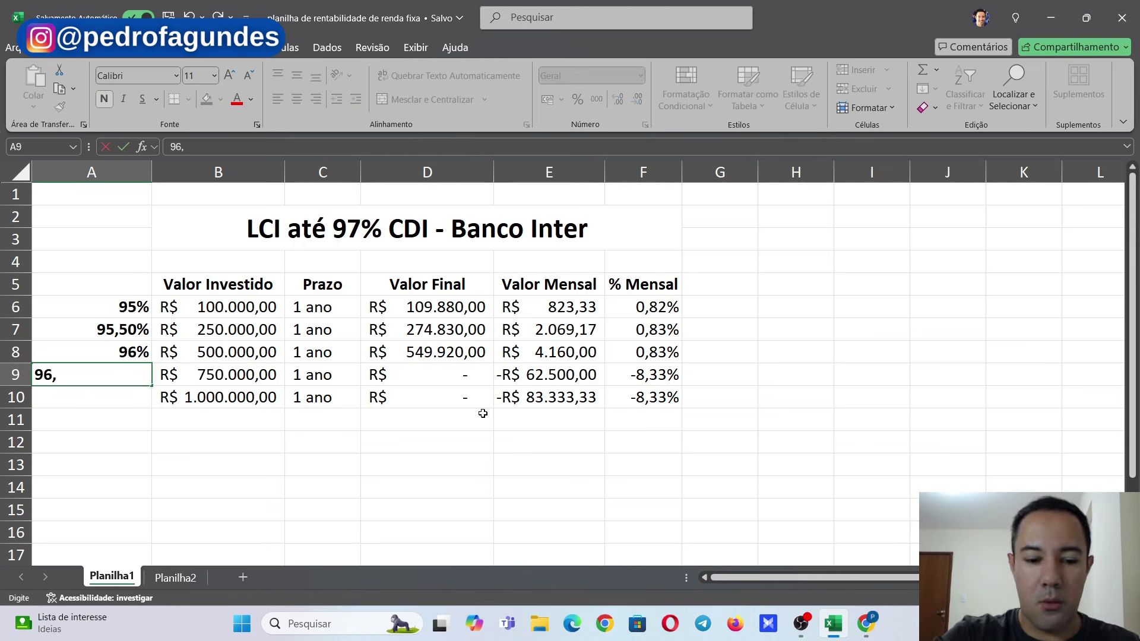
type(",5")
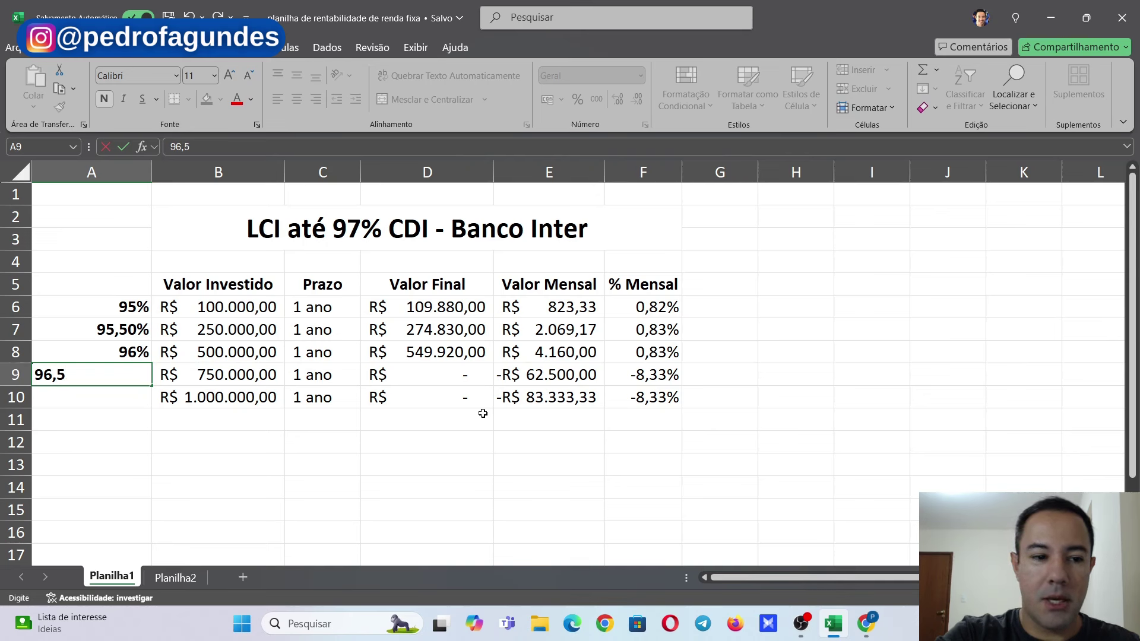
type("%")
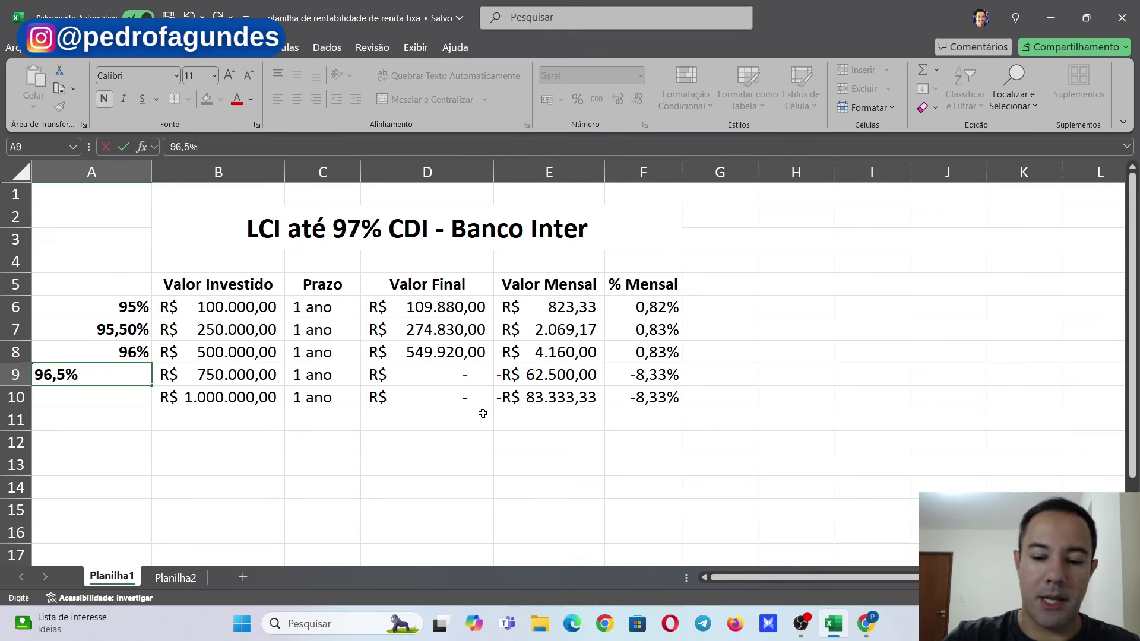
key("Return")
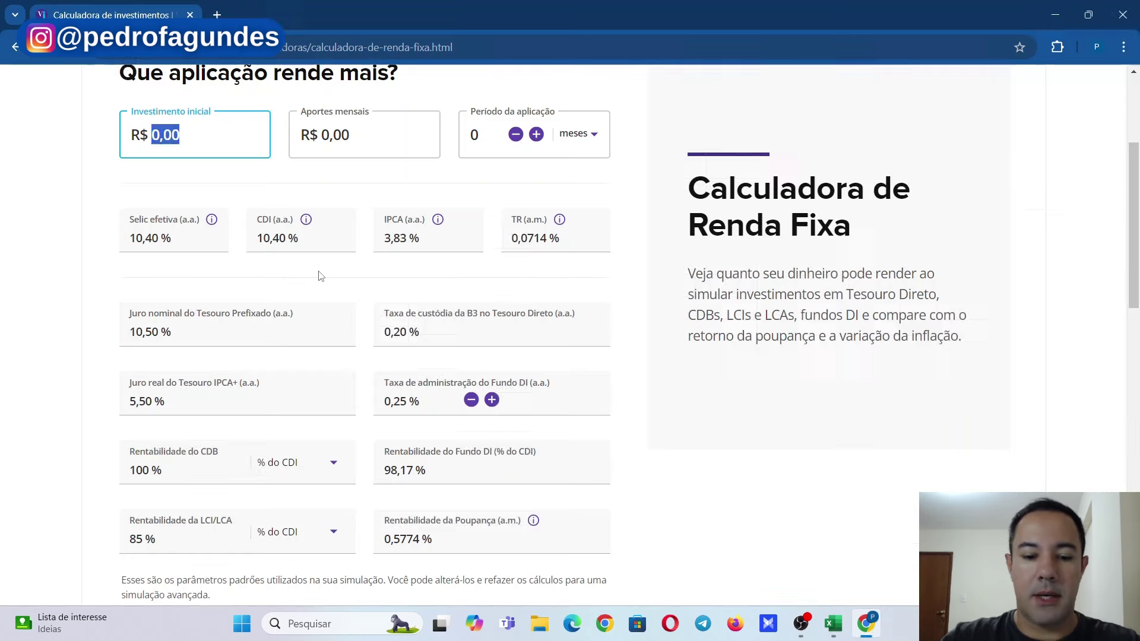
Switch to the fixed-income calculator in Chrome and set an initial investment of R$ 750.000 for a period of 1 year
type("750.000")
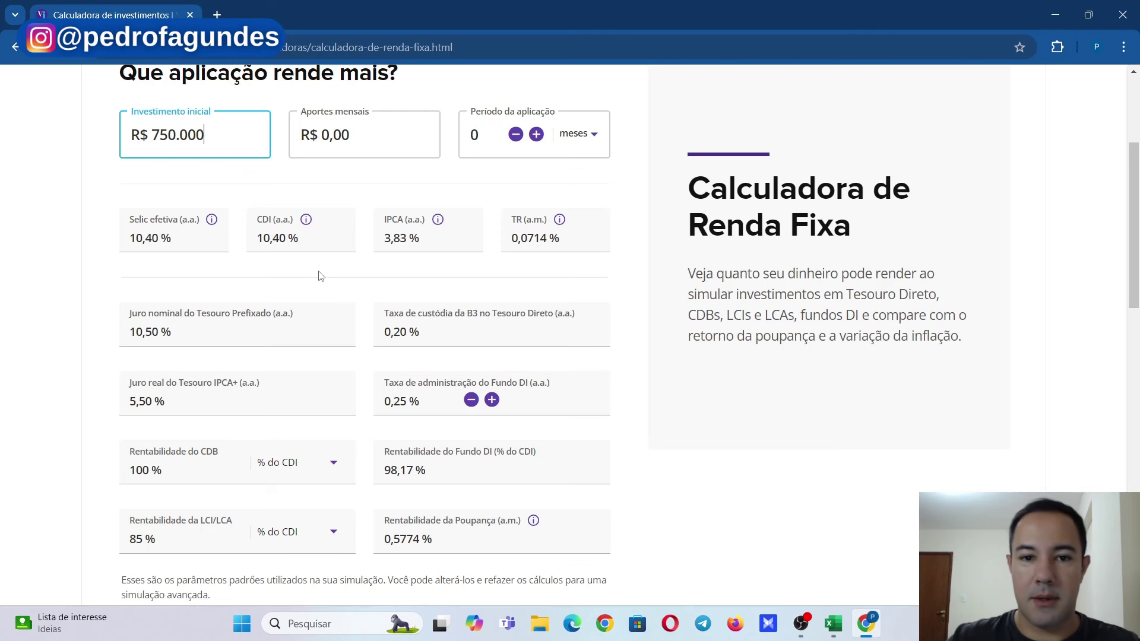
left_click(579, 143)
left_click(580, 158)
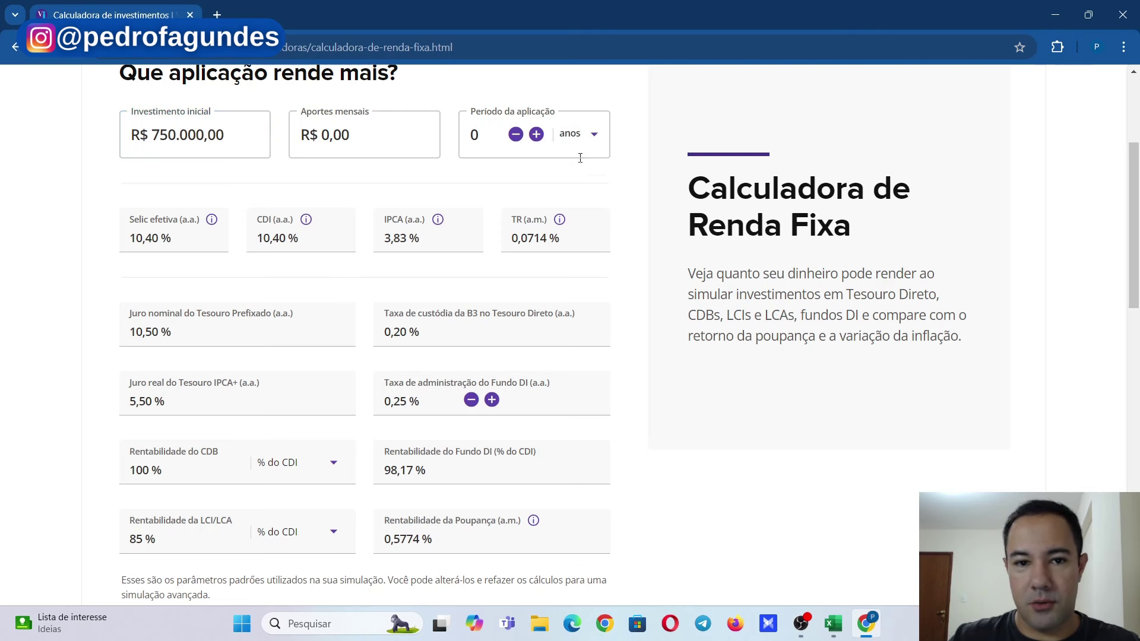
left_click(536, 134)
Set the LCI/LCA yield to 96,5% of the CDI and check the net redemption value for LCI e LCA
scroll(106, 492, "down", 1)
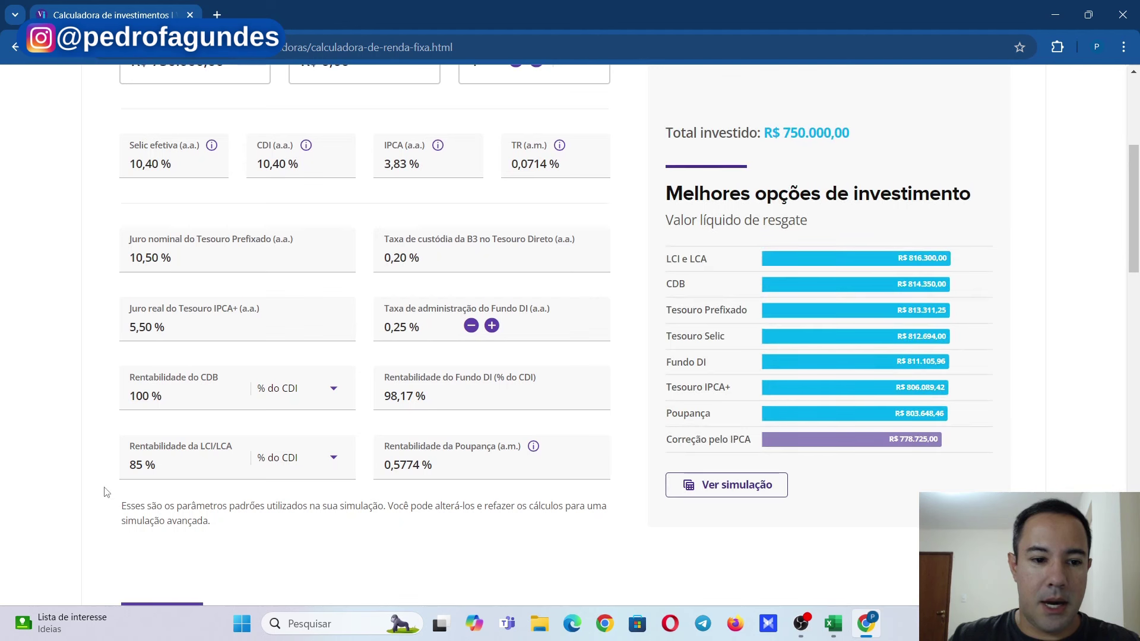
left_click(186, 468)
type("96,")
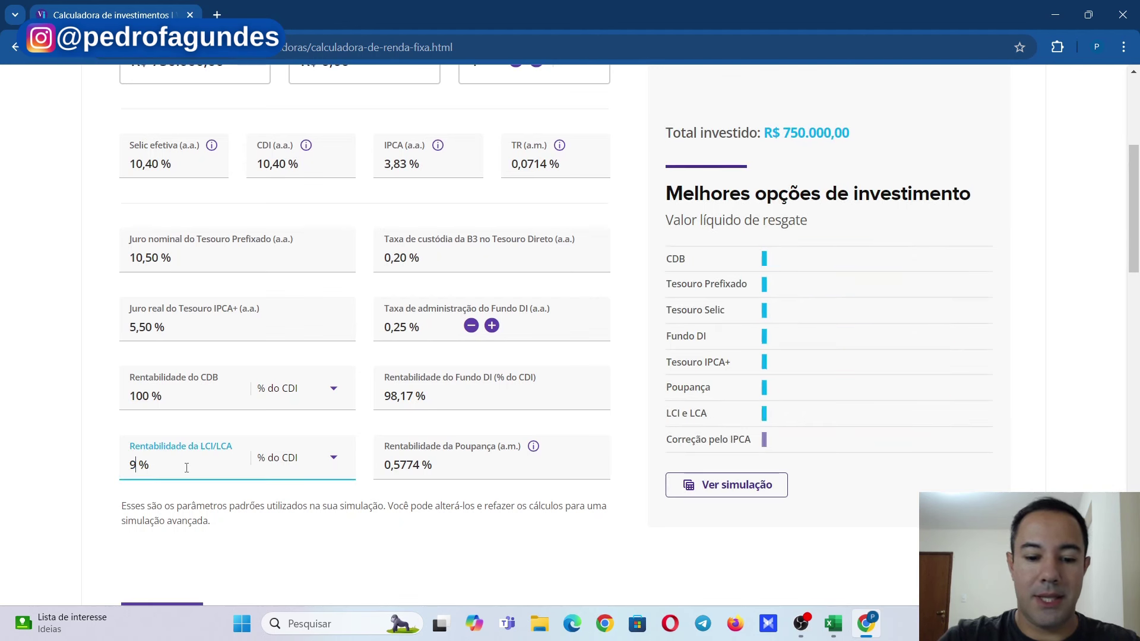
type("5")
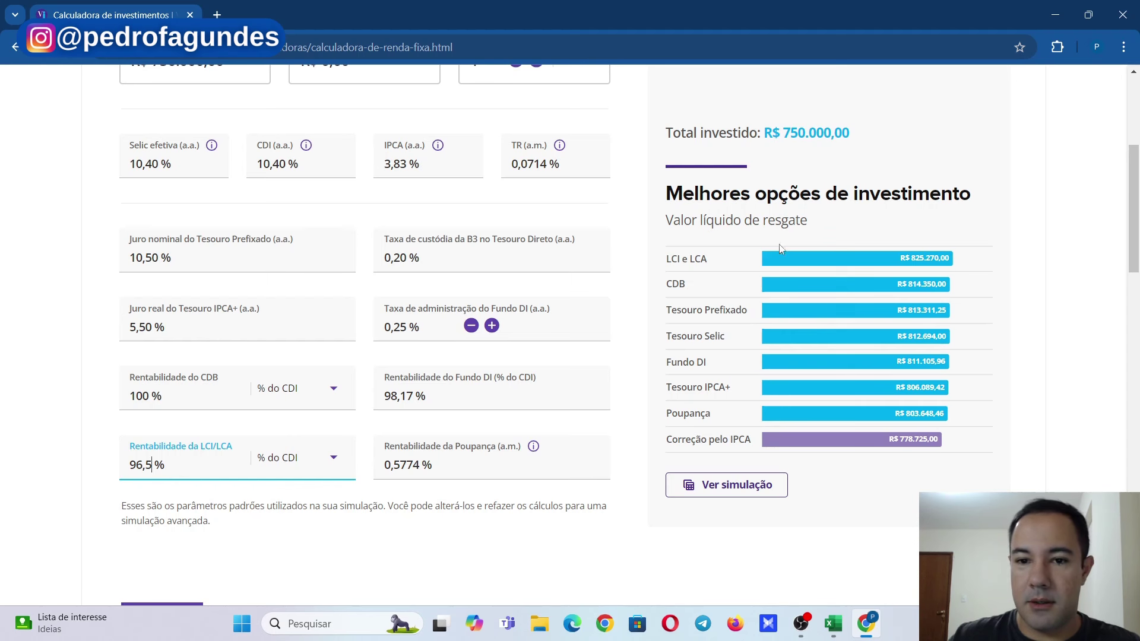
mouse_move(783, 262)
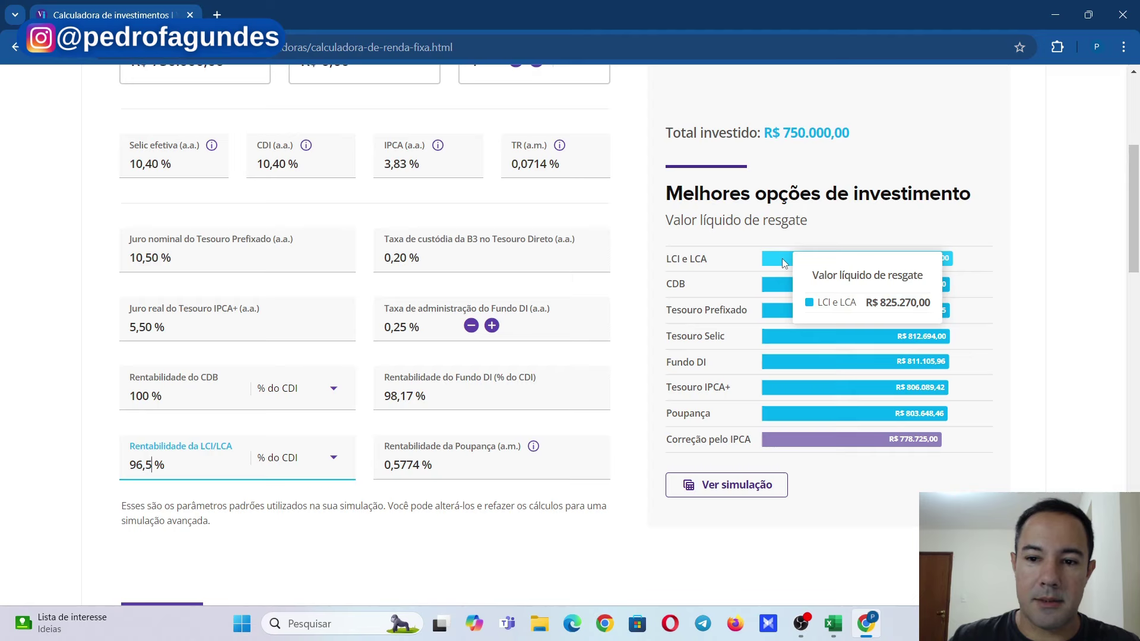
Switch to the Excel spreadsheet and enter 825270 as Valor Final for the 96,5% row in cell D9
key("alt+Tab")
type("825")
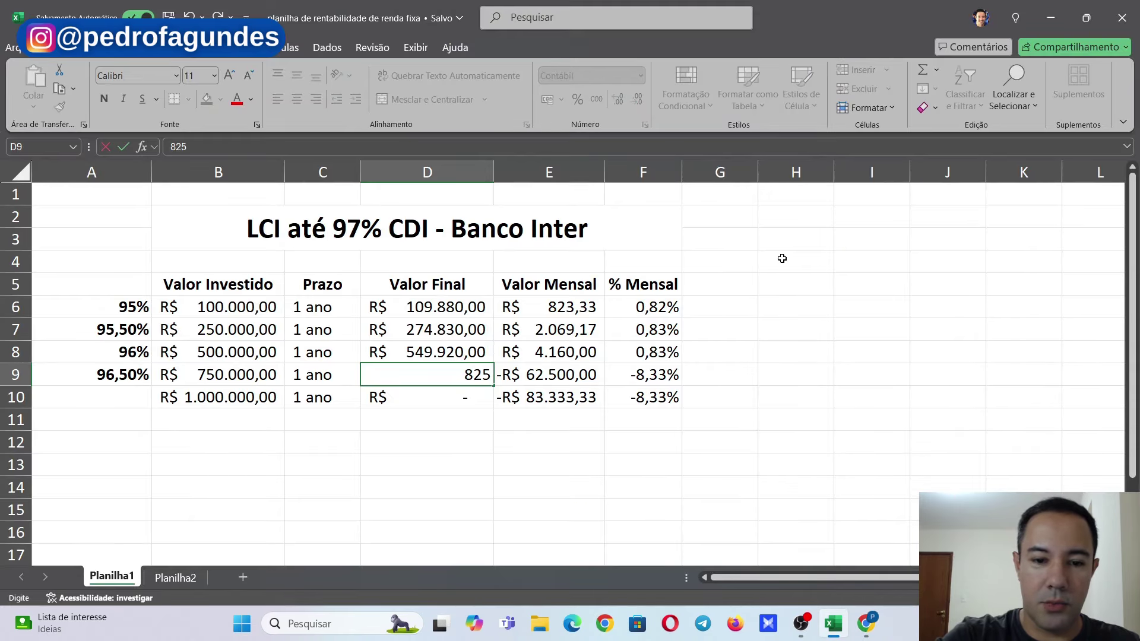
type(".270")
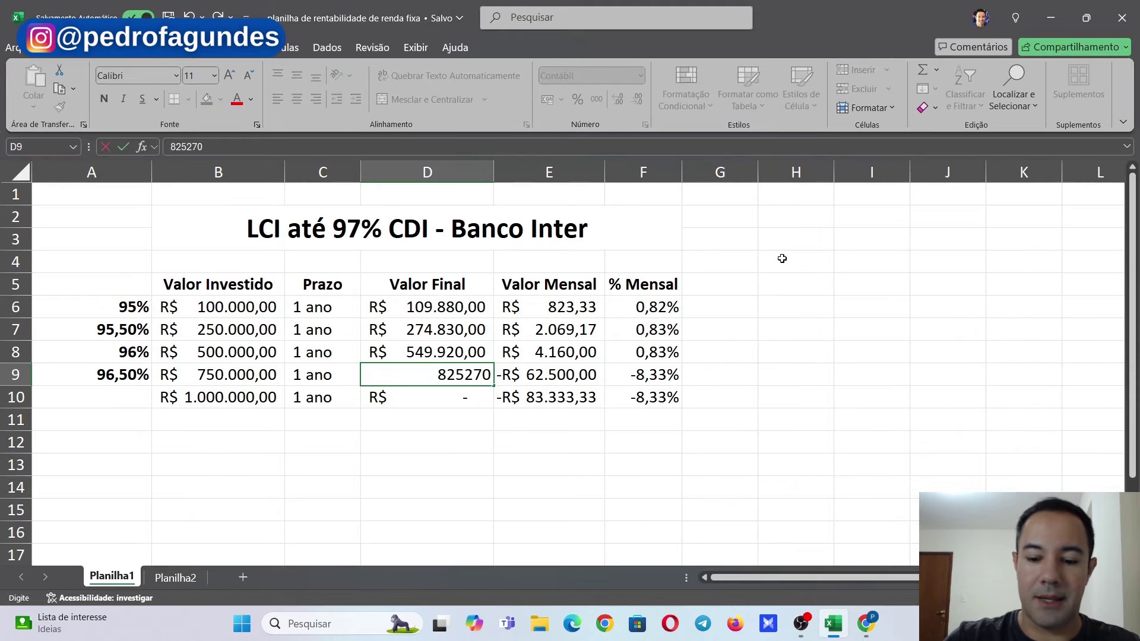
key("Tab")
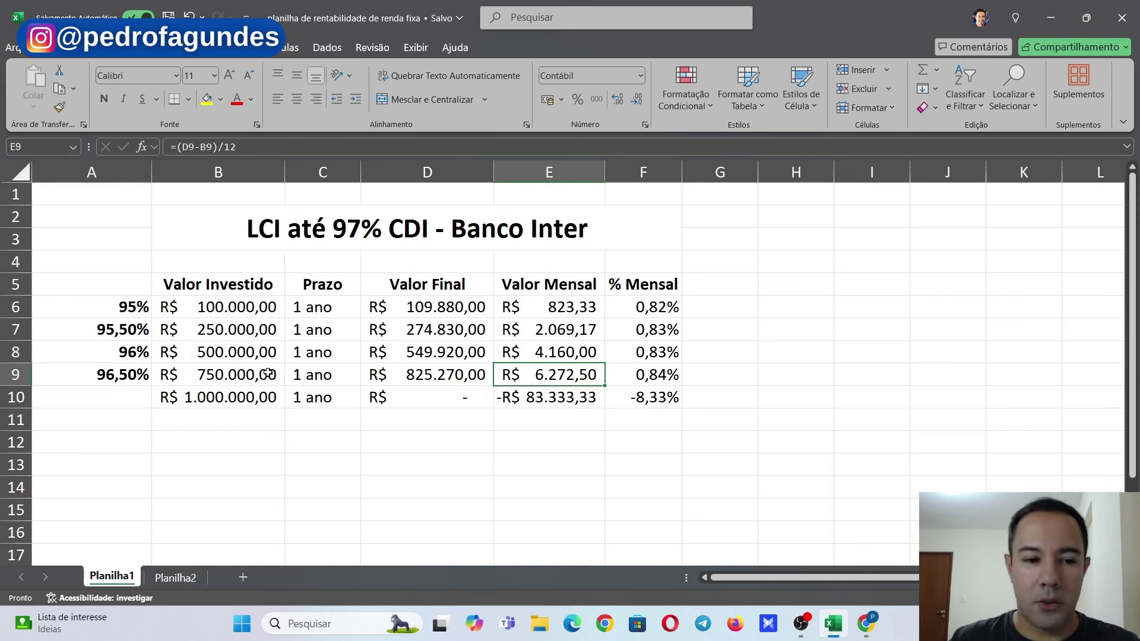
Enter 97% as the CDI percentage in cell A10 and move to that row's Valor Final cell, D10
left_click(112, 395)
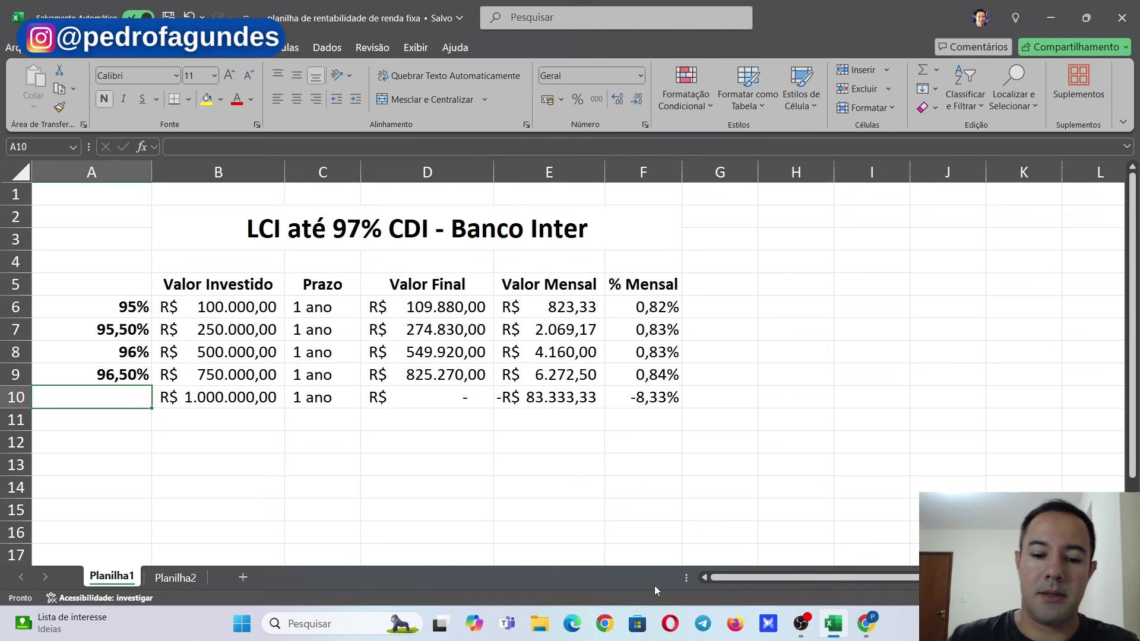
type("97%")
key("Tab")
key("Tab")
key("Tab")
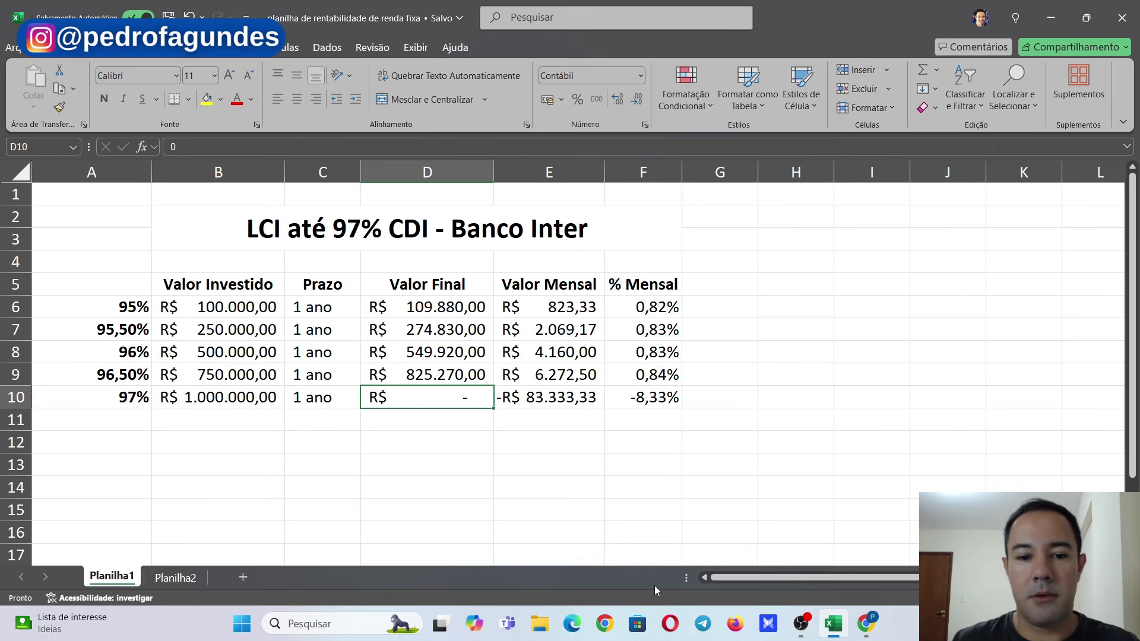
Switch to the calculator in Chrome and set an initial investment of R$ 1.000.000 for a period of 1 year
key("alt+Tab")
type("1.000.0")
type("00")
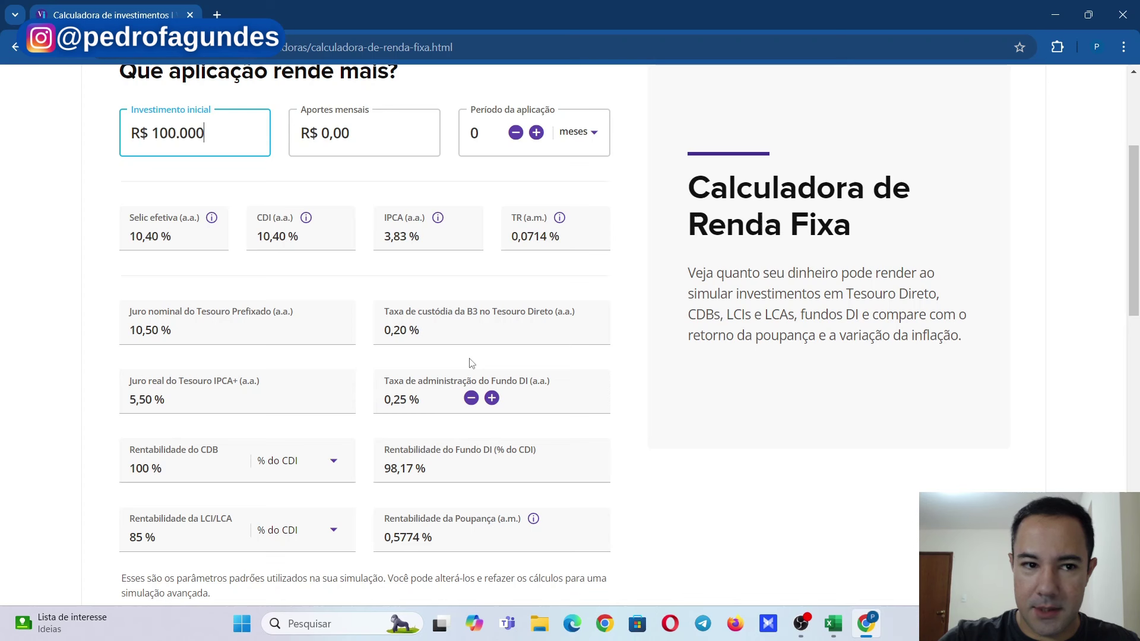
left_click(577, 132)
left_click(583, 169)
left_click(536, 133)
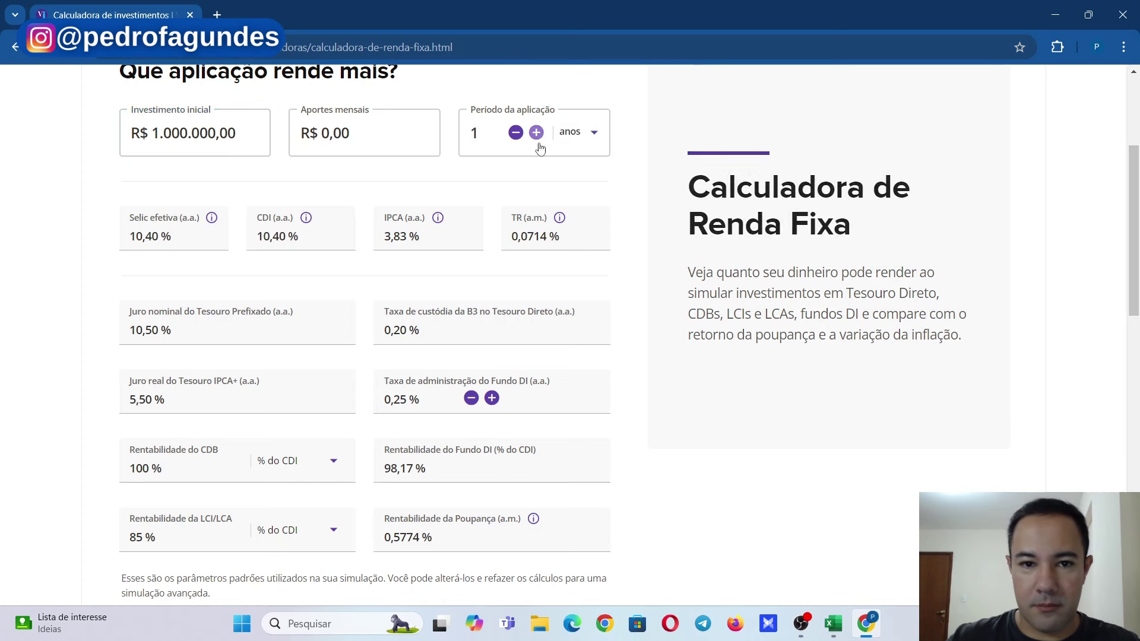
Set the LCI/LCA yield to 97% of the CDI and check the net redemption value for LCI e LCA
left_click(184, 542)
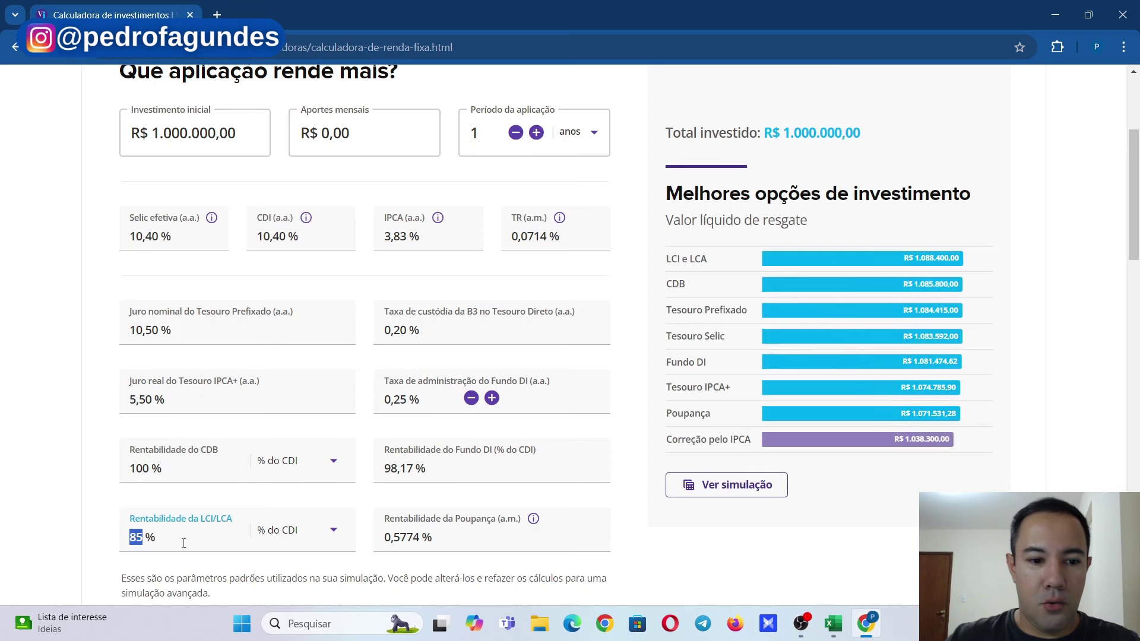
type("97")
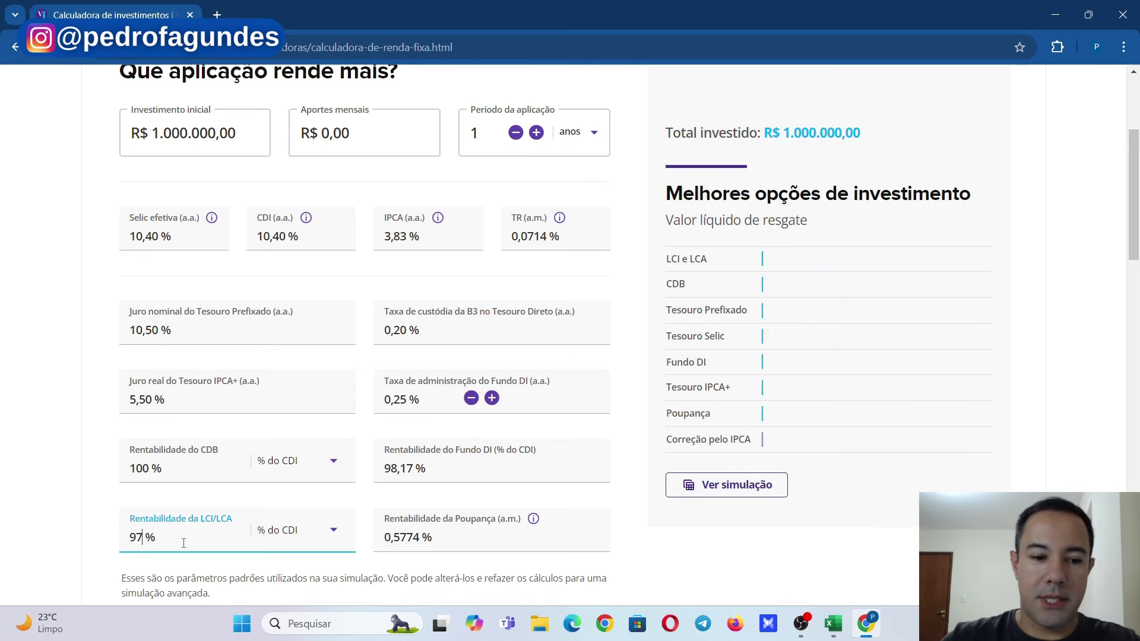
mouse_move(996, 314)
mouse_move(960, 259)
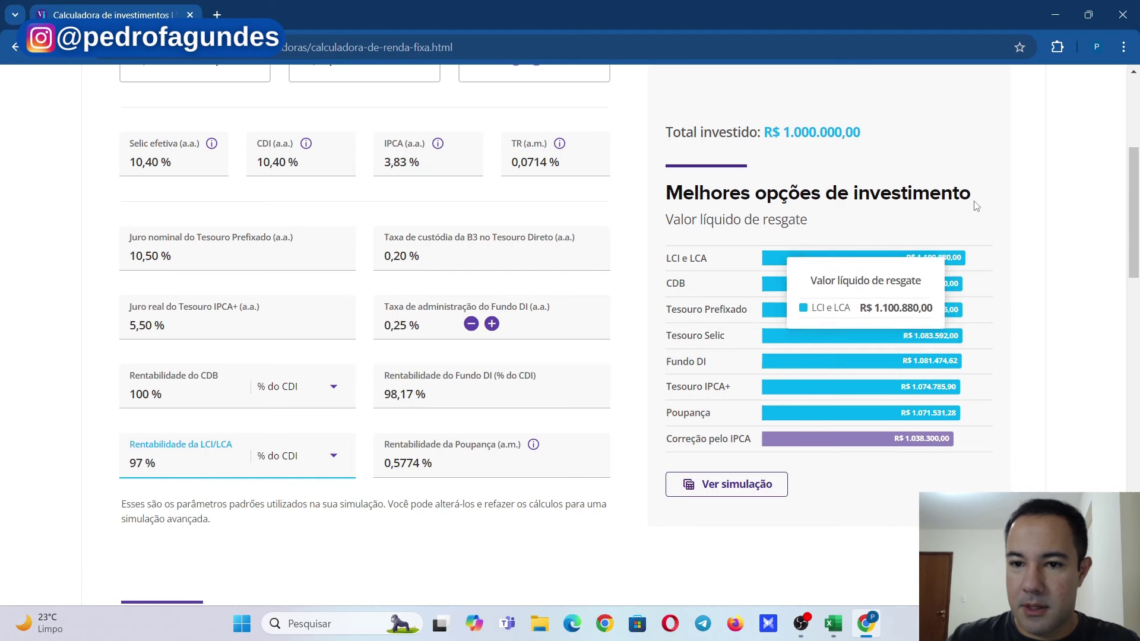
scroll(960, 258, "down", 1)
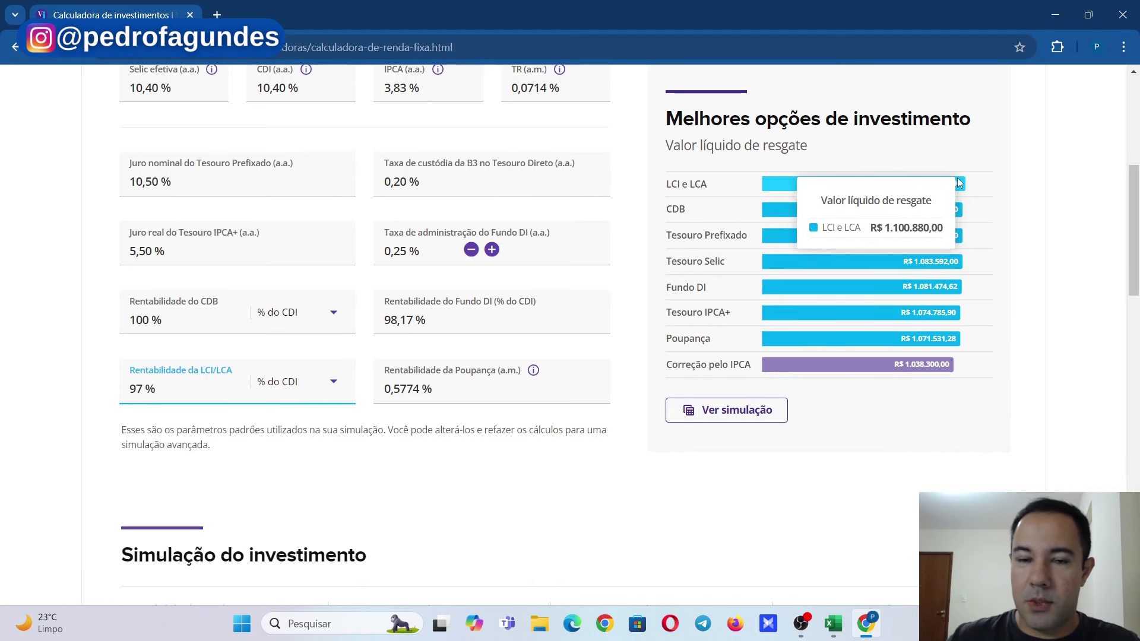
Switch to the Excel spreadsheet and enter 1100880 as Valor Final for the 97% row in cell D10
key("alt+Tab")
type("11")
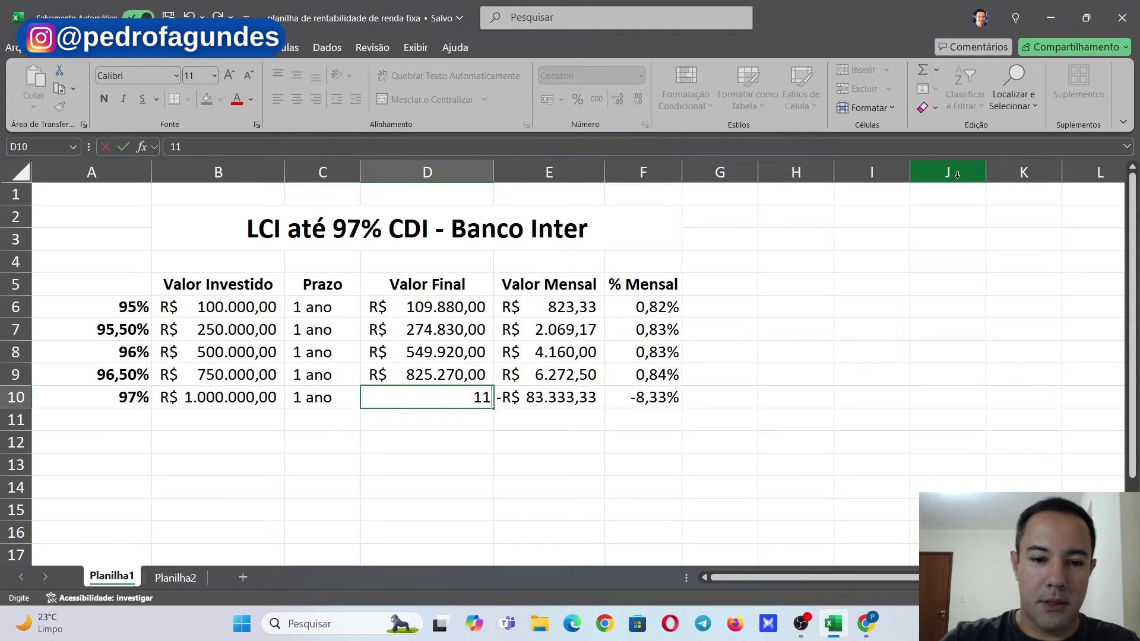
type("00880")
key("Tab")
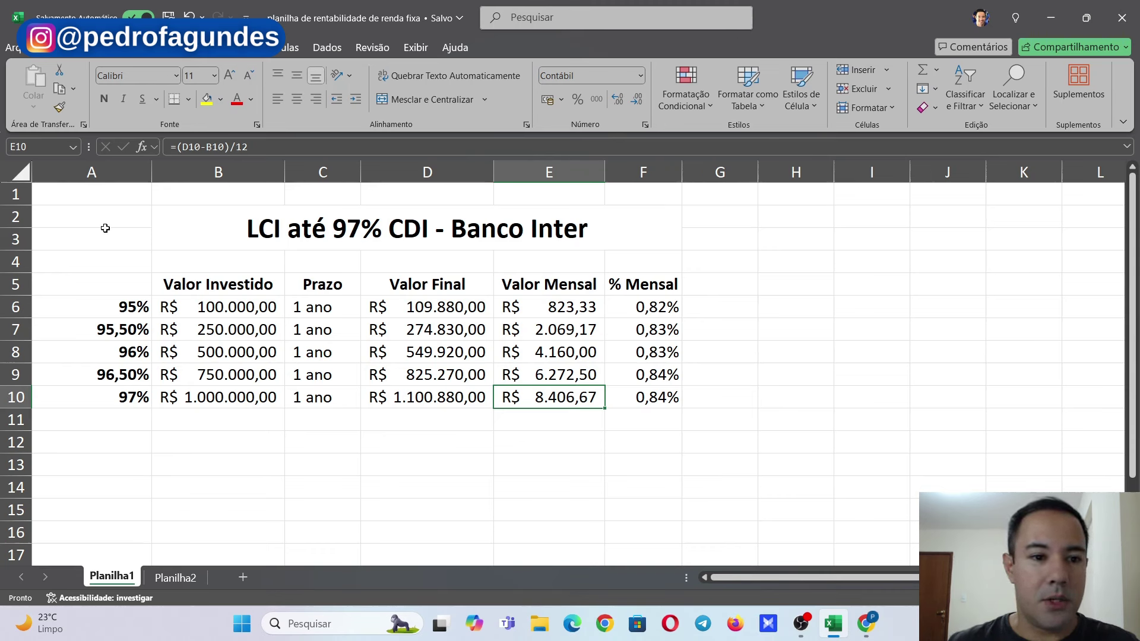
Review the completed LCI table, highlighting the whole range, the invested amounts in column B and the CDI percentages in A6:A10
left_click_drag(100, 217, 583, 403)
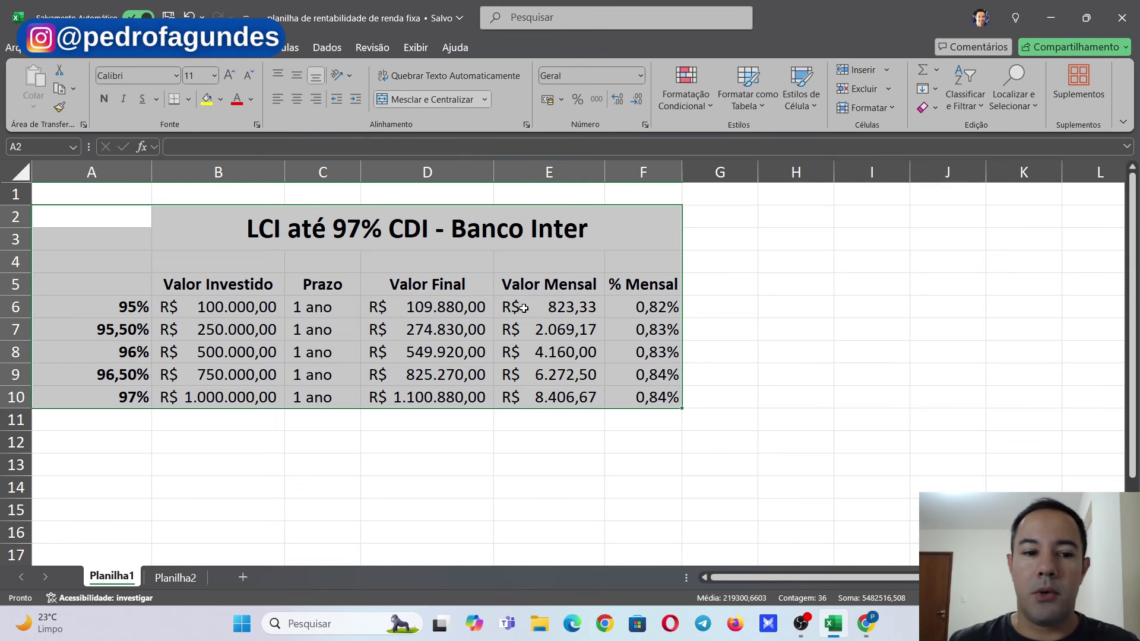
key("ctrl+End")
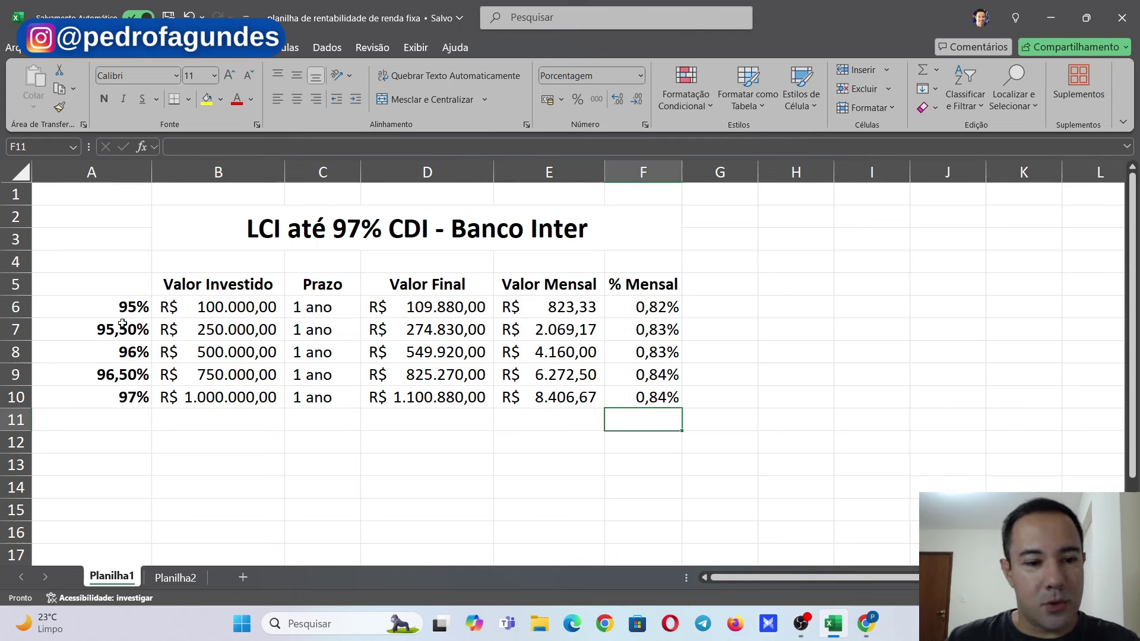
left_click_drag(99, 355, 224, 351)
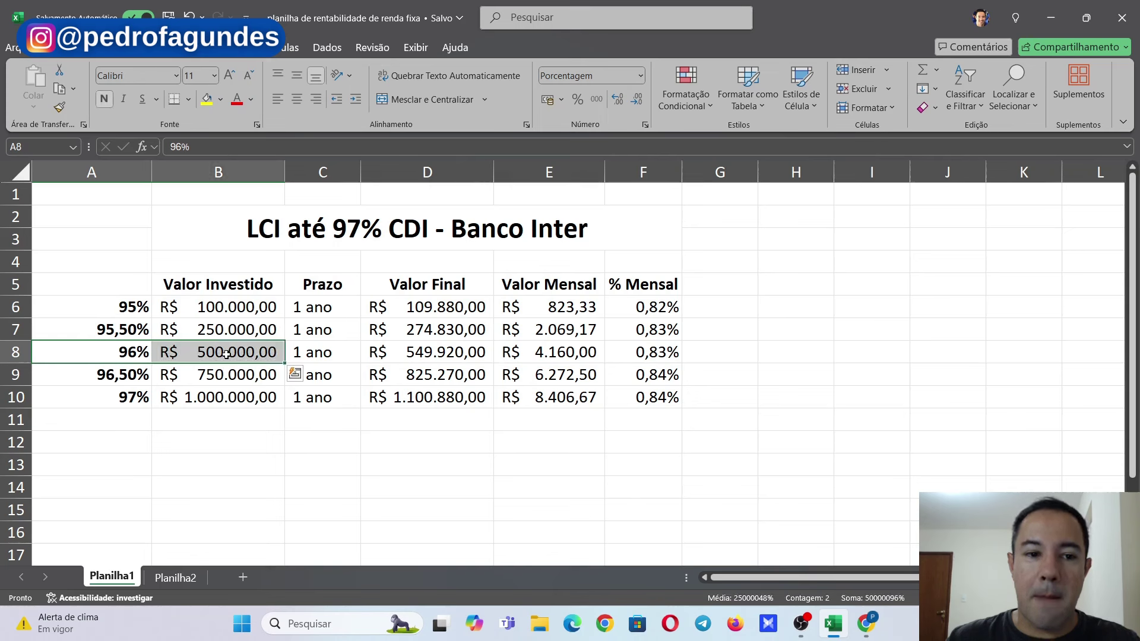
left_click(233, 350)
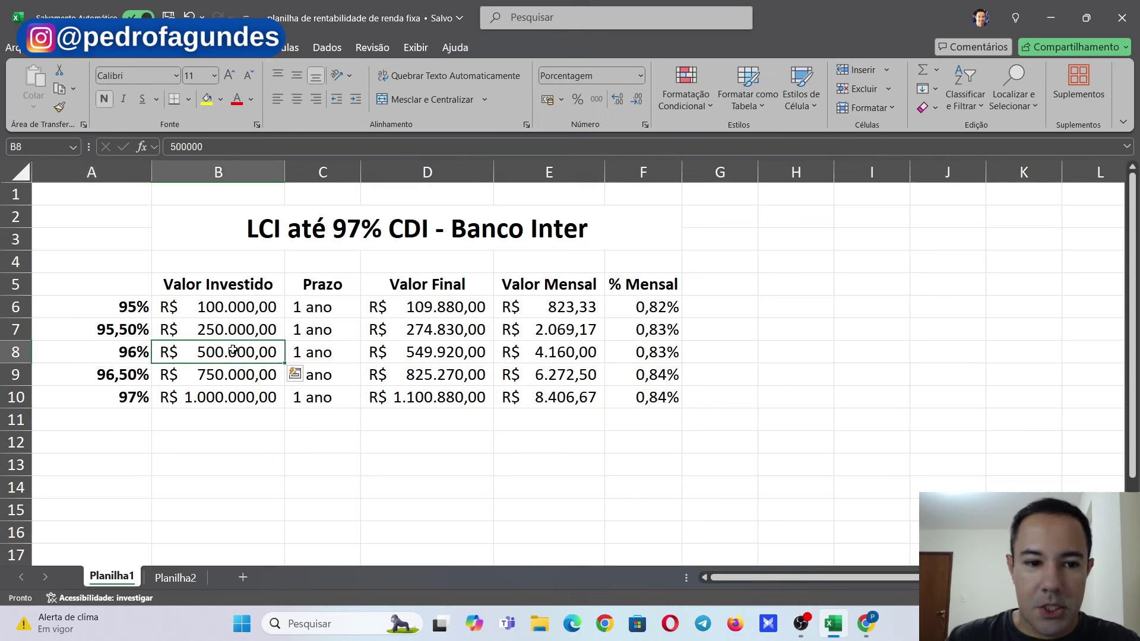
left_click_drag(232, 350, 235, 312)
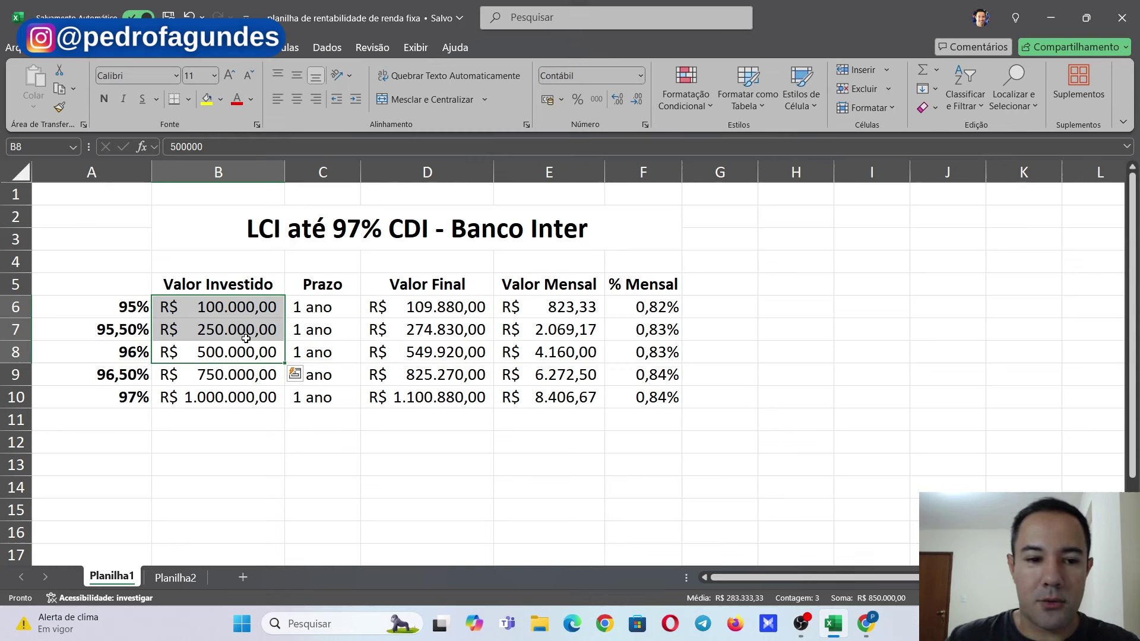
left_click(231, 351)
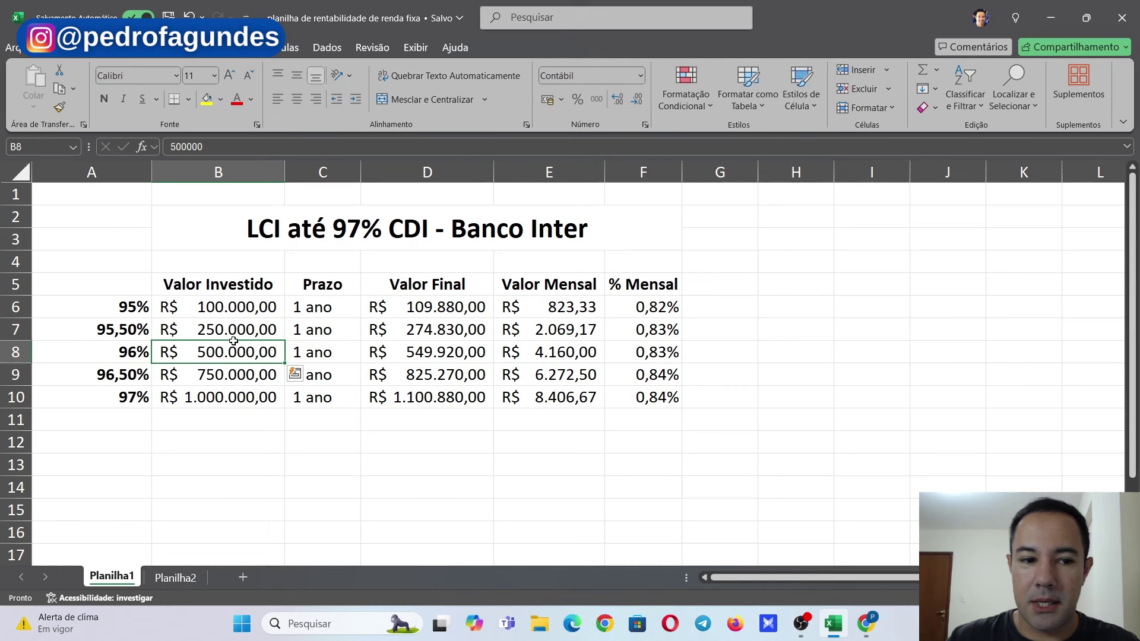
left_click_drag(234, 343, 234, 332)
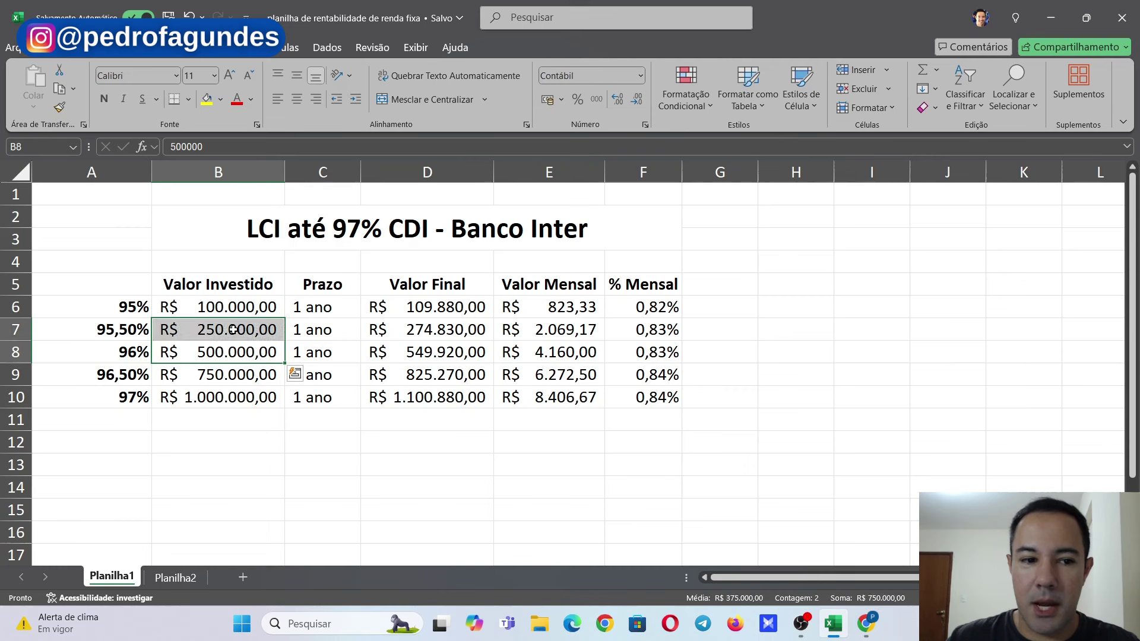
left_click(188, 330)
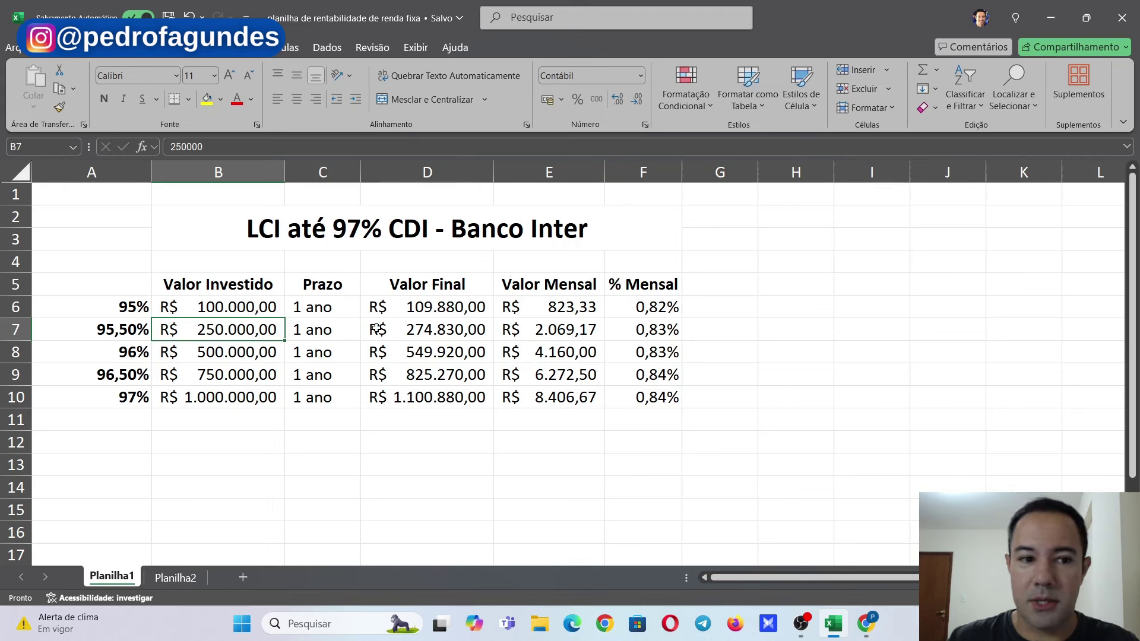
left_click_drag(239, 355, 236, 396)
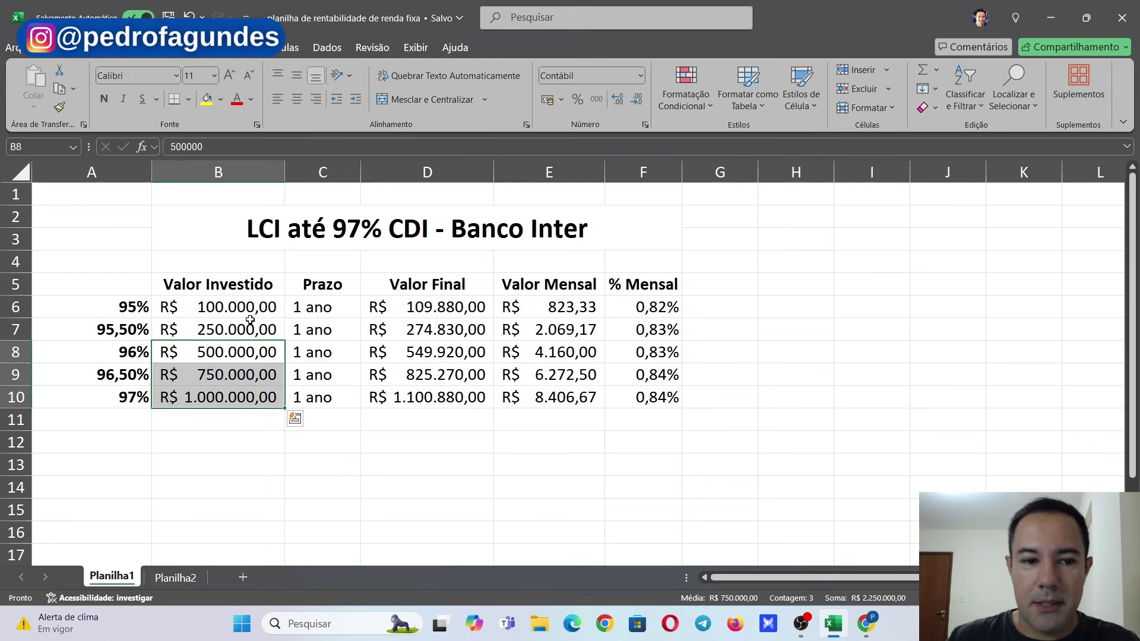
left_click_drag(140, 299, 653, 397)
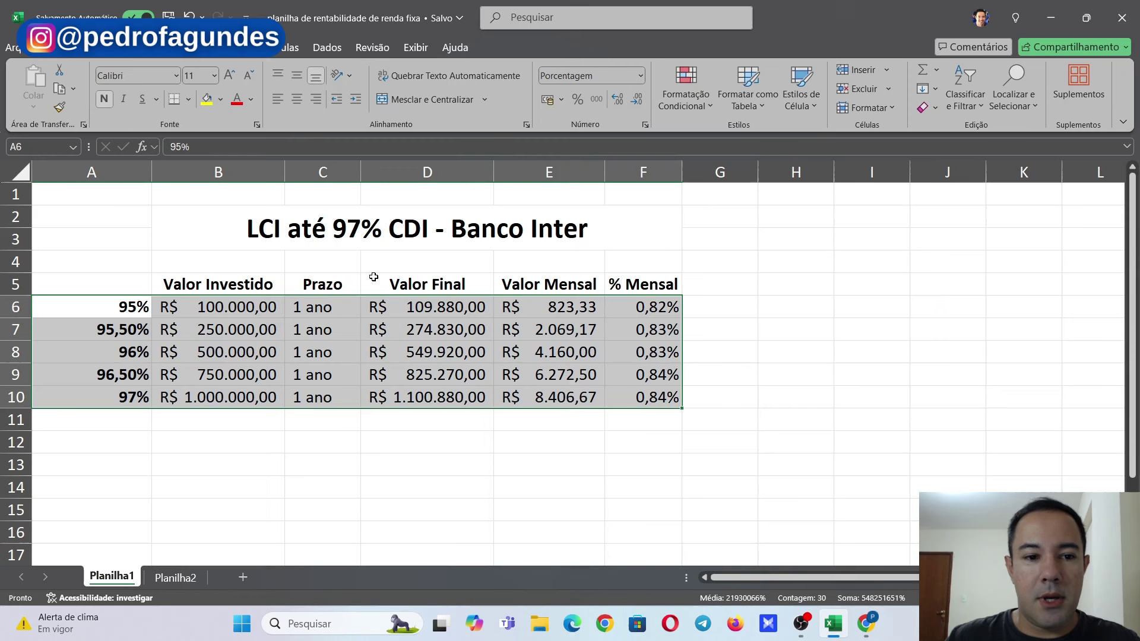
left_click_drag(83, 276, 636, 397)
left_click_drag(124, 308, 128, 392)
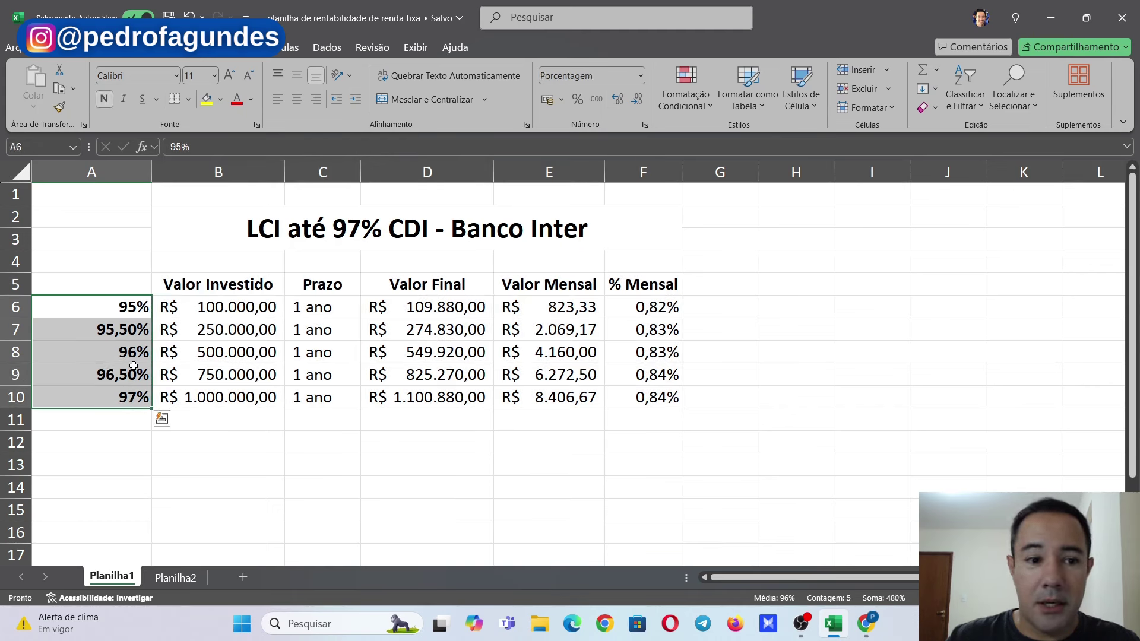
Examine the CDI percentages in A9 and A10, and highlight the whole LCI table from row 5 to row 10
left_click(134, 377)
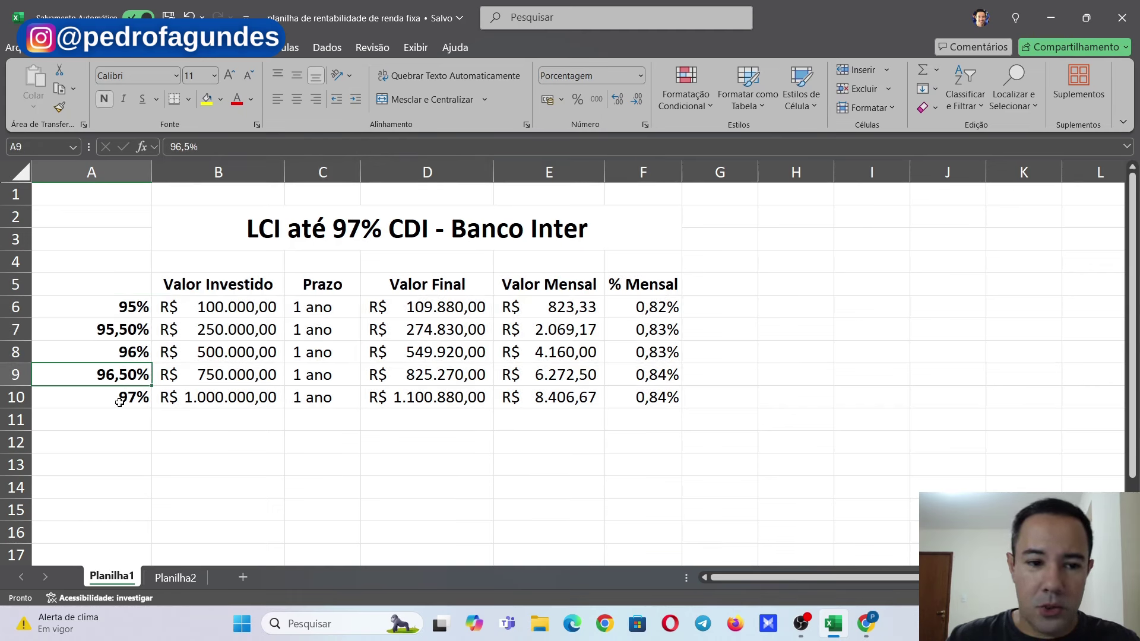
left_click(119, 401)
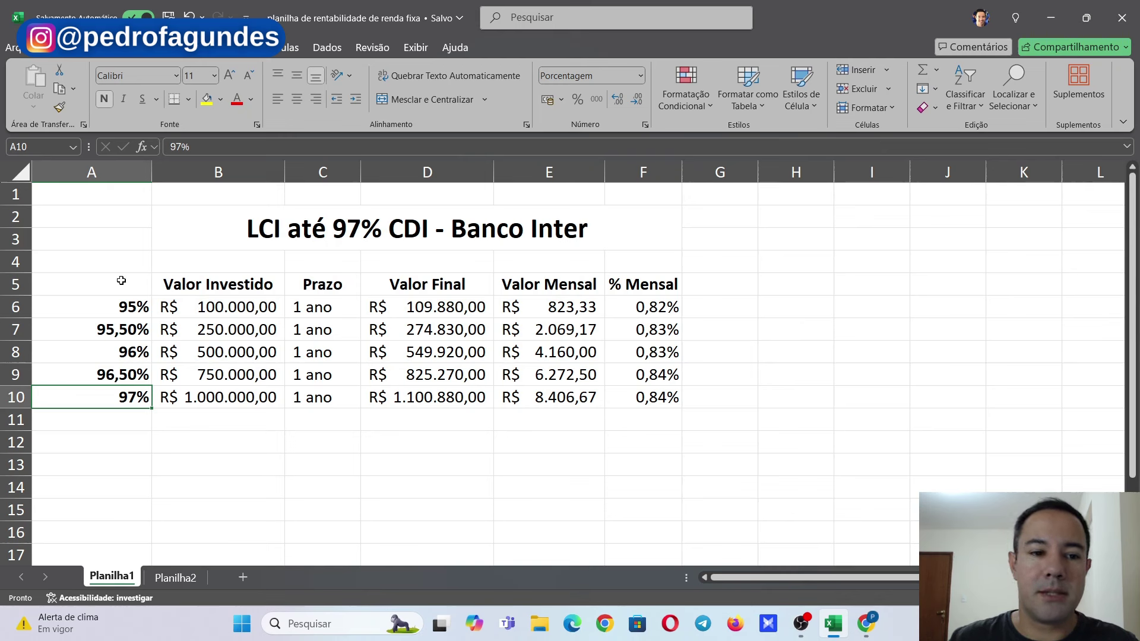
left_click_drag(121, 280, 612, 392)
left_click(612, 434)
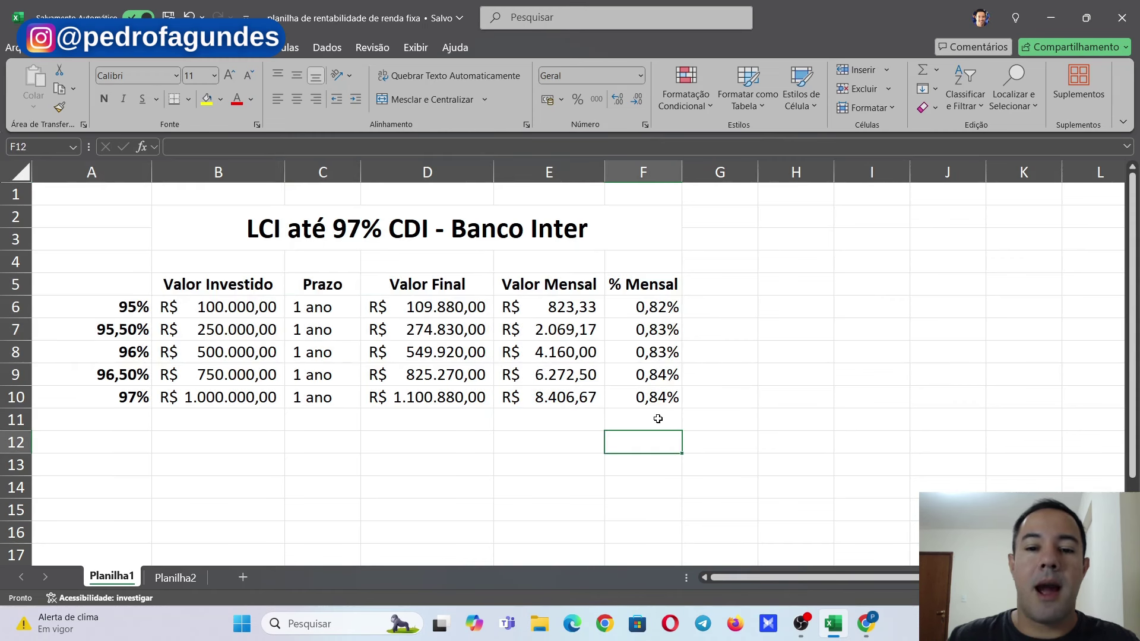
Compare the monthly return percentages in F6:F10, highlighting the range and checking the cells from F7 to F10 one by one
left_click_drag(633, 302, 625, 394)
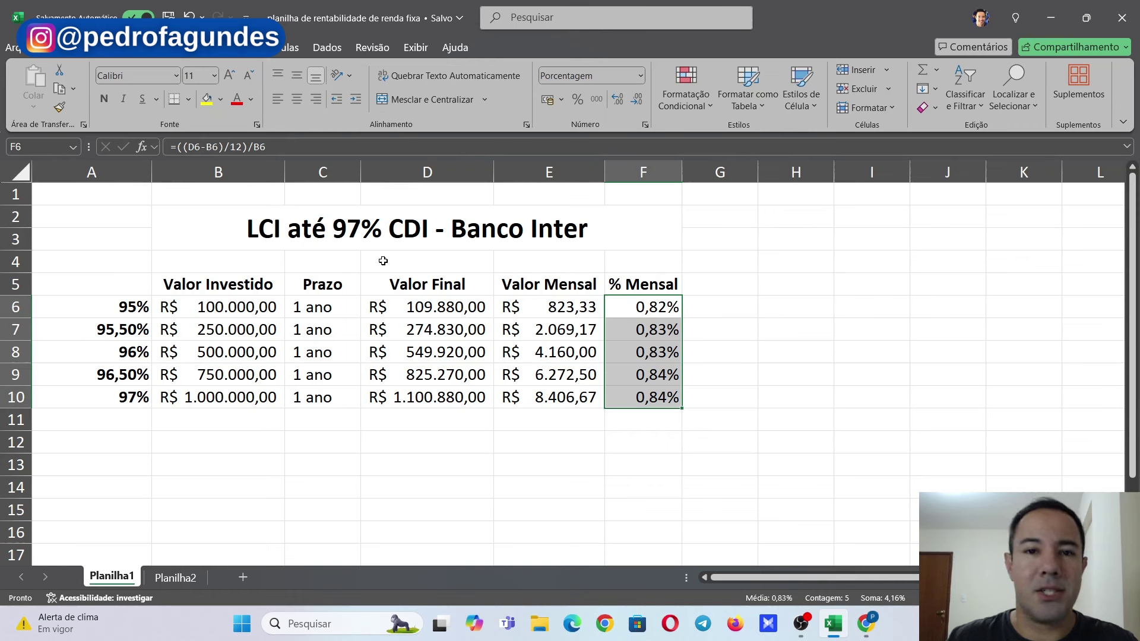
left_click(647, 325)
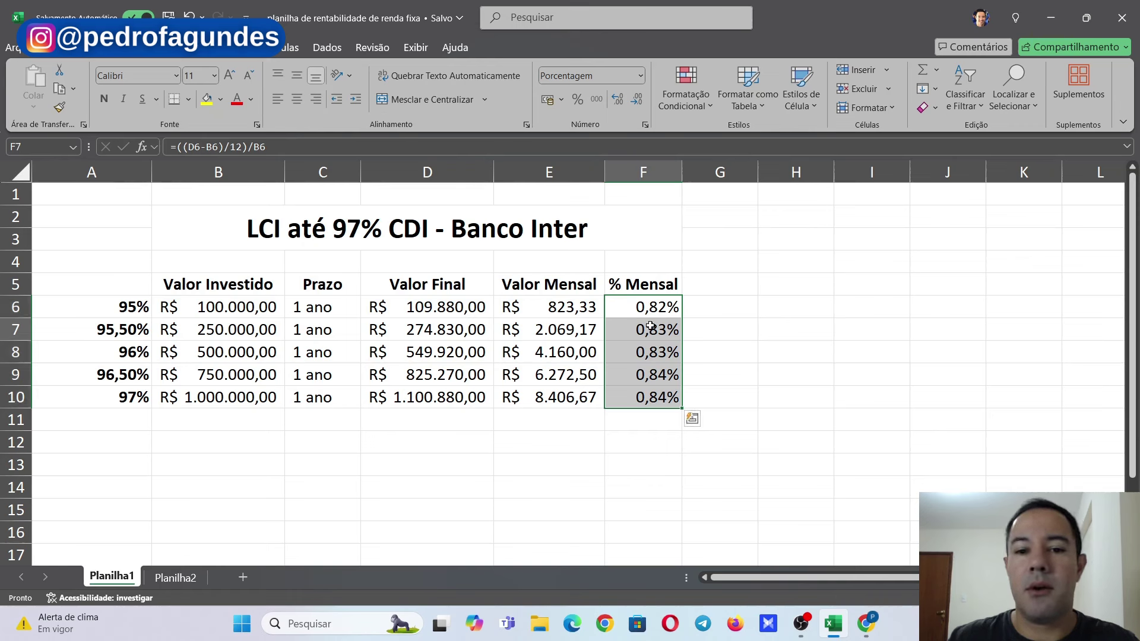
left_click(653, 350)
left_click(658, 371)
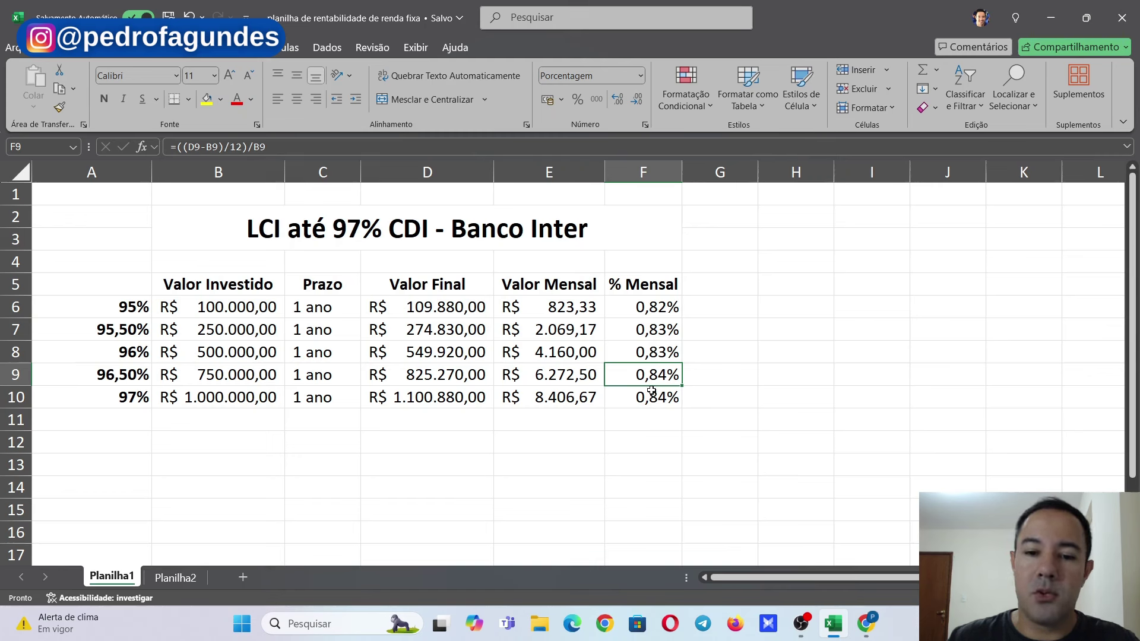
left_click(649, 395)
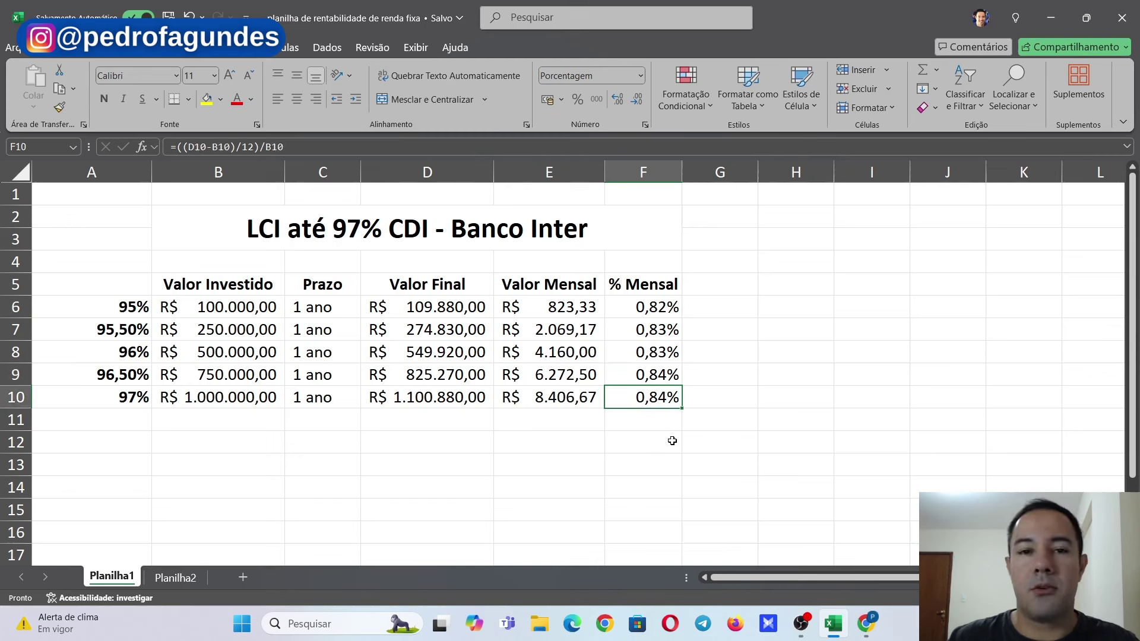